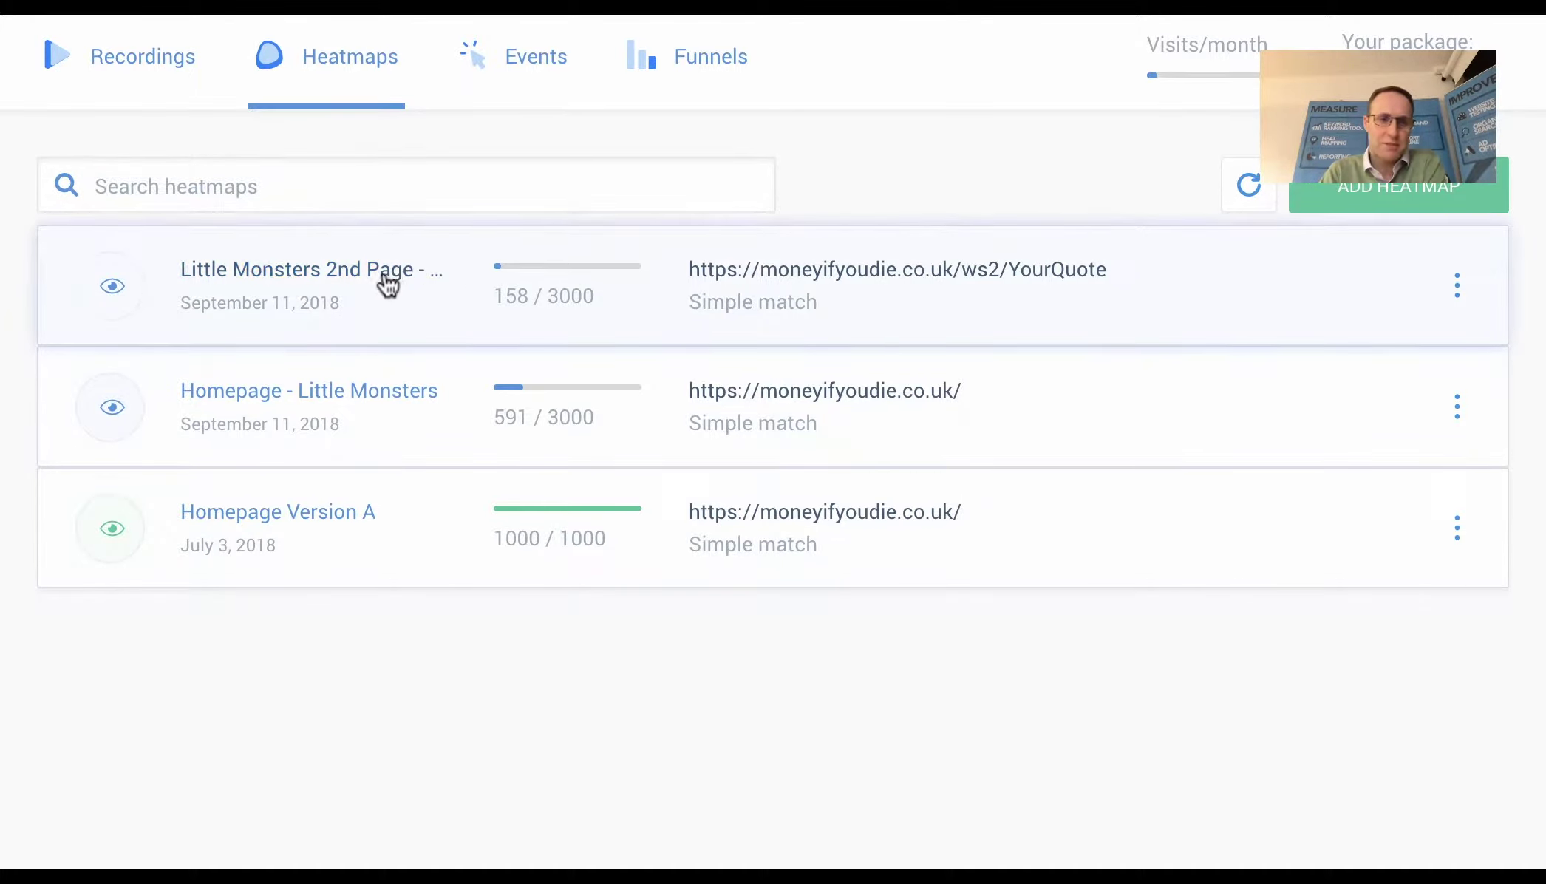
# Open the 'Homepage - Little Monsters' heatmap to view its click hotspots.
pyautogui.click(368, 398)
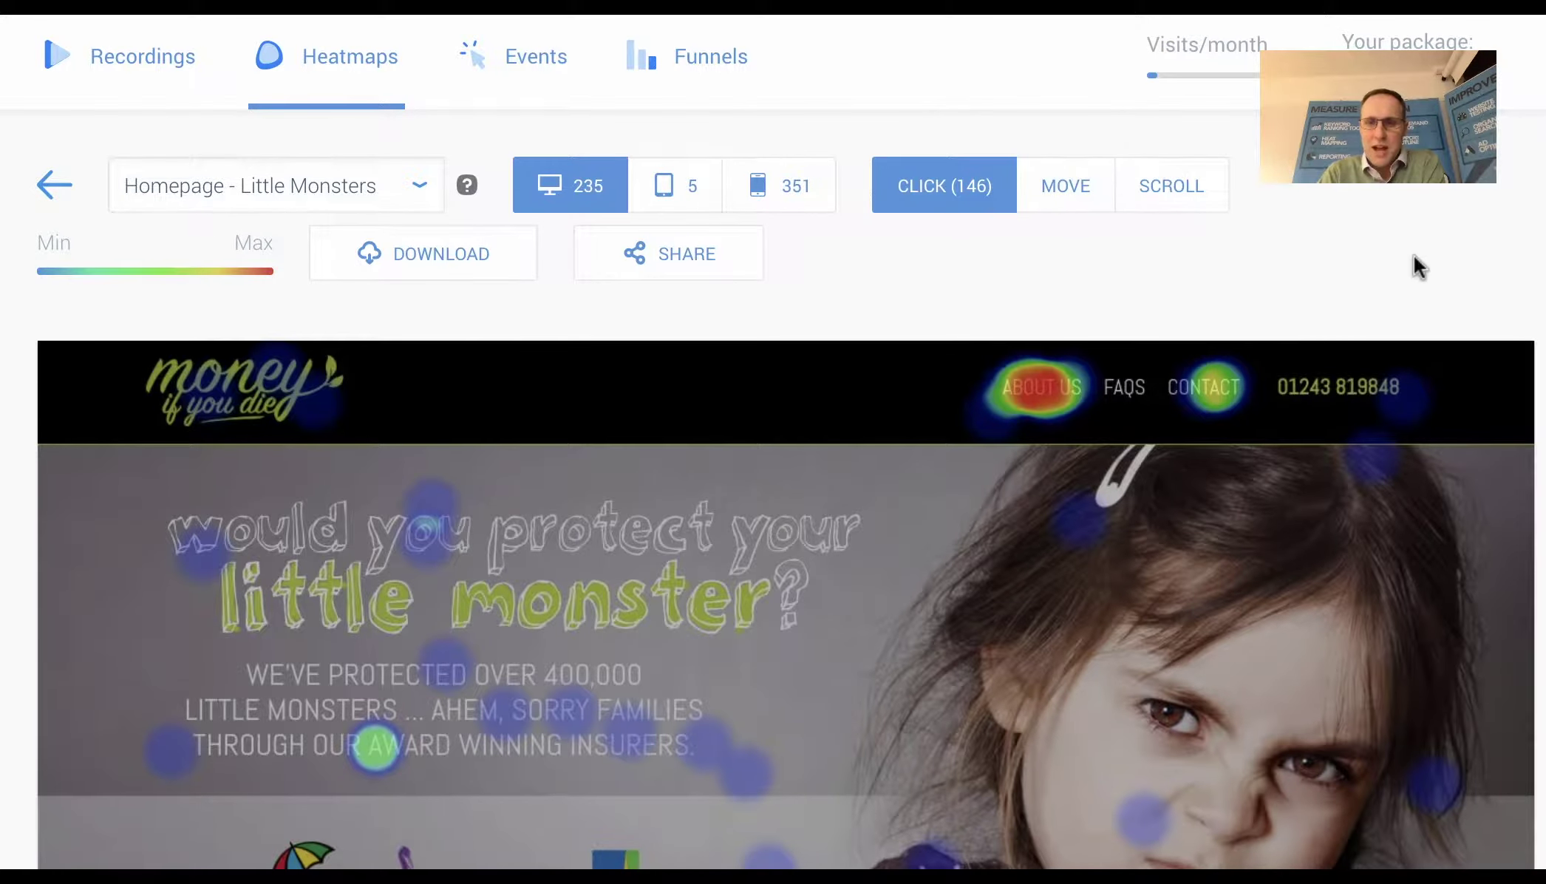
pyautogui.scroll(-2, 1415, 263)
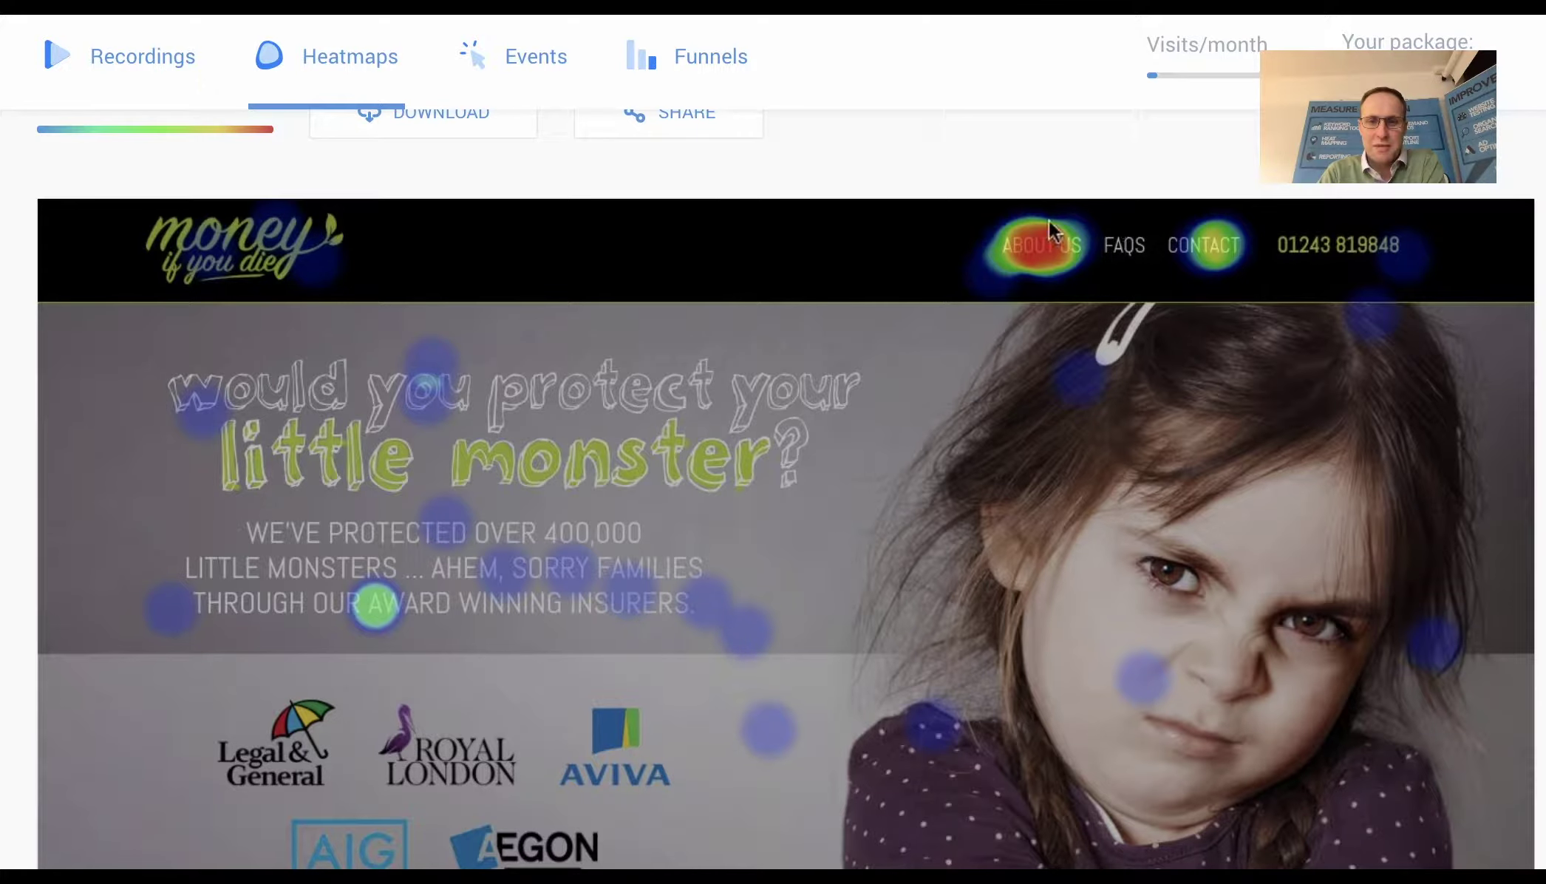
pyautogui.scroll(-1, 883, 345)
pyautogui.scroll(-1, 883, 345)
pyautogui.scroll(-1, 883, 345)
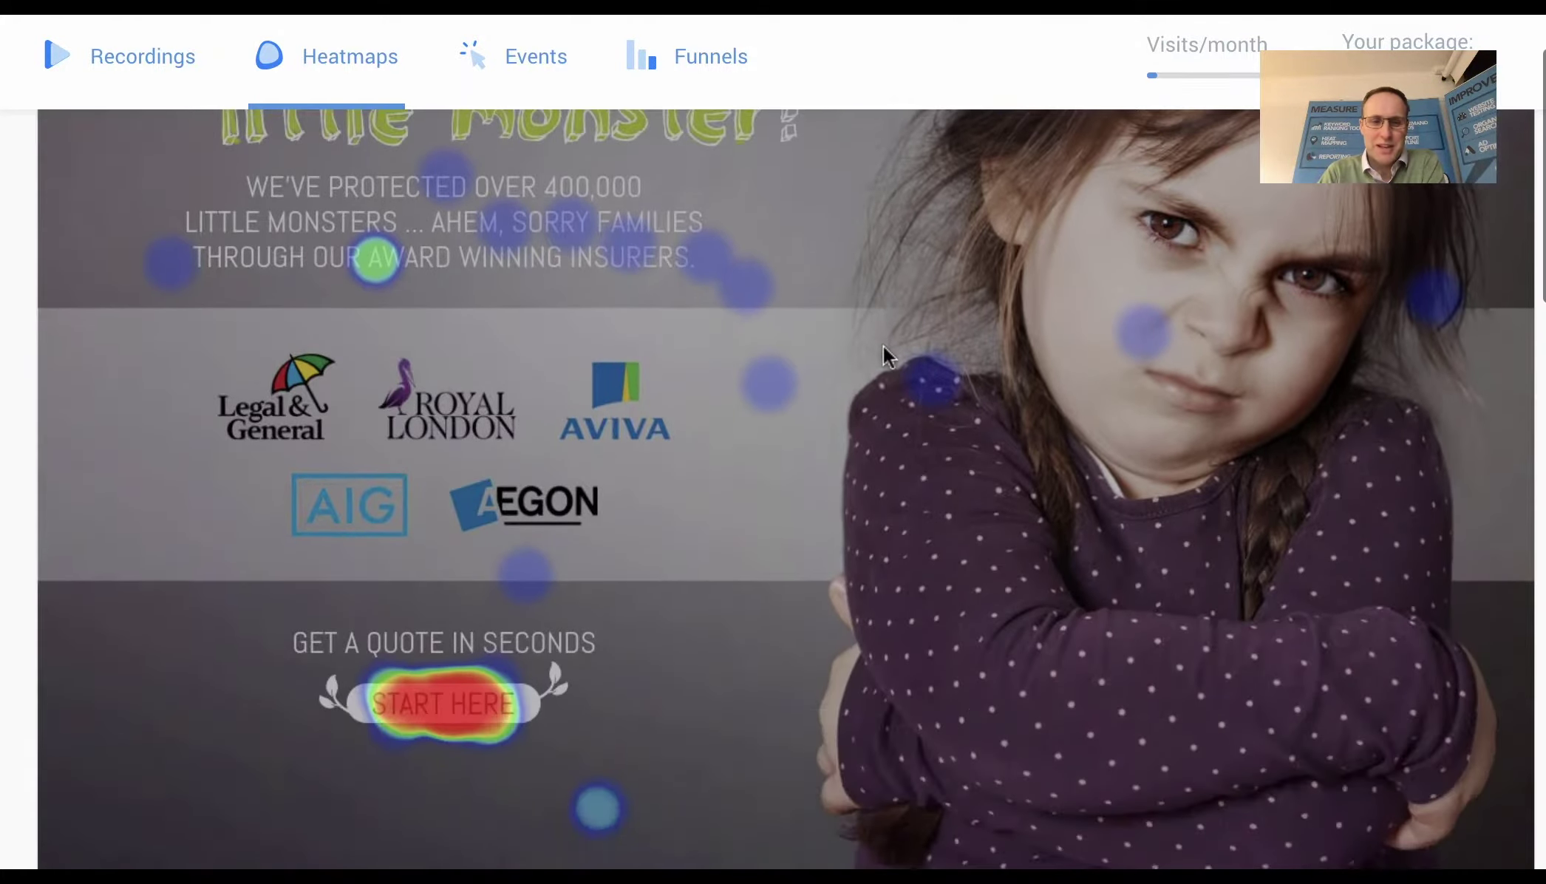
pyautogui.scroll(1, 883, 345)
pyautogui.scroll(3, 883, 347)
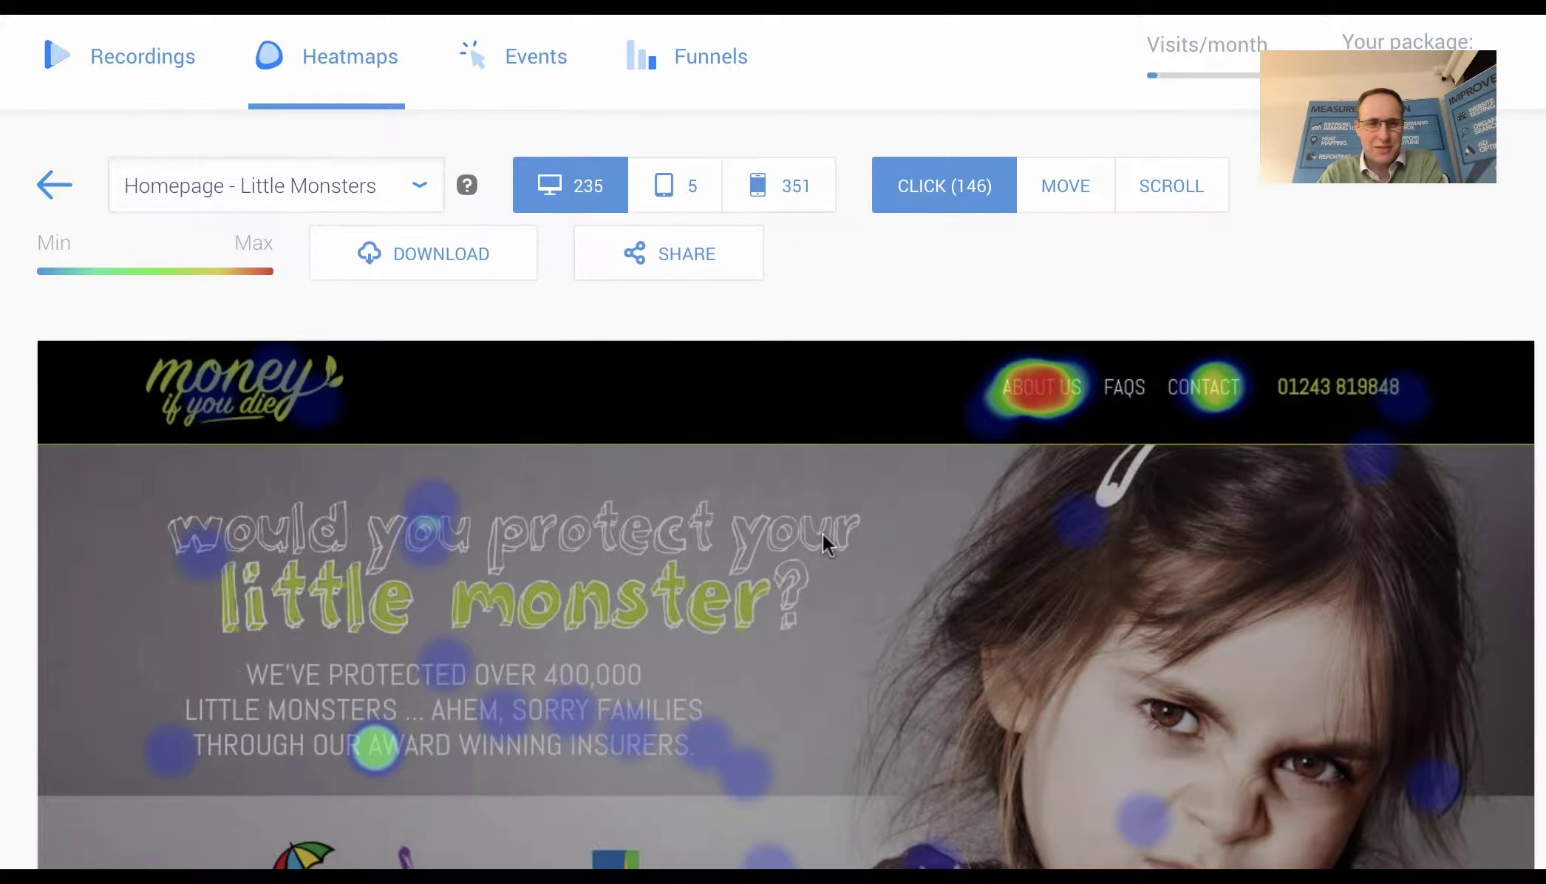
pyautogui.scroll(-1, 867, 553)
pyautogui.scroll(-2, 867, 552)
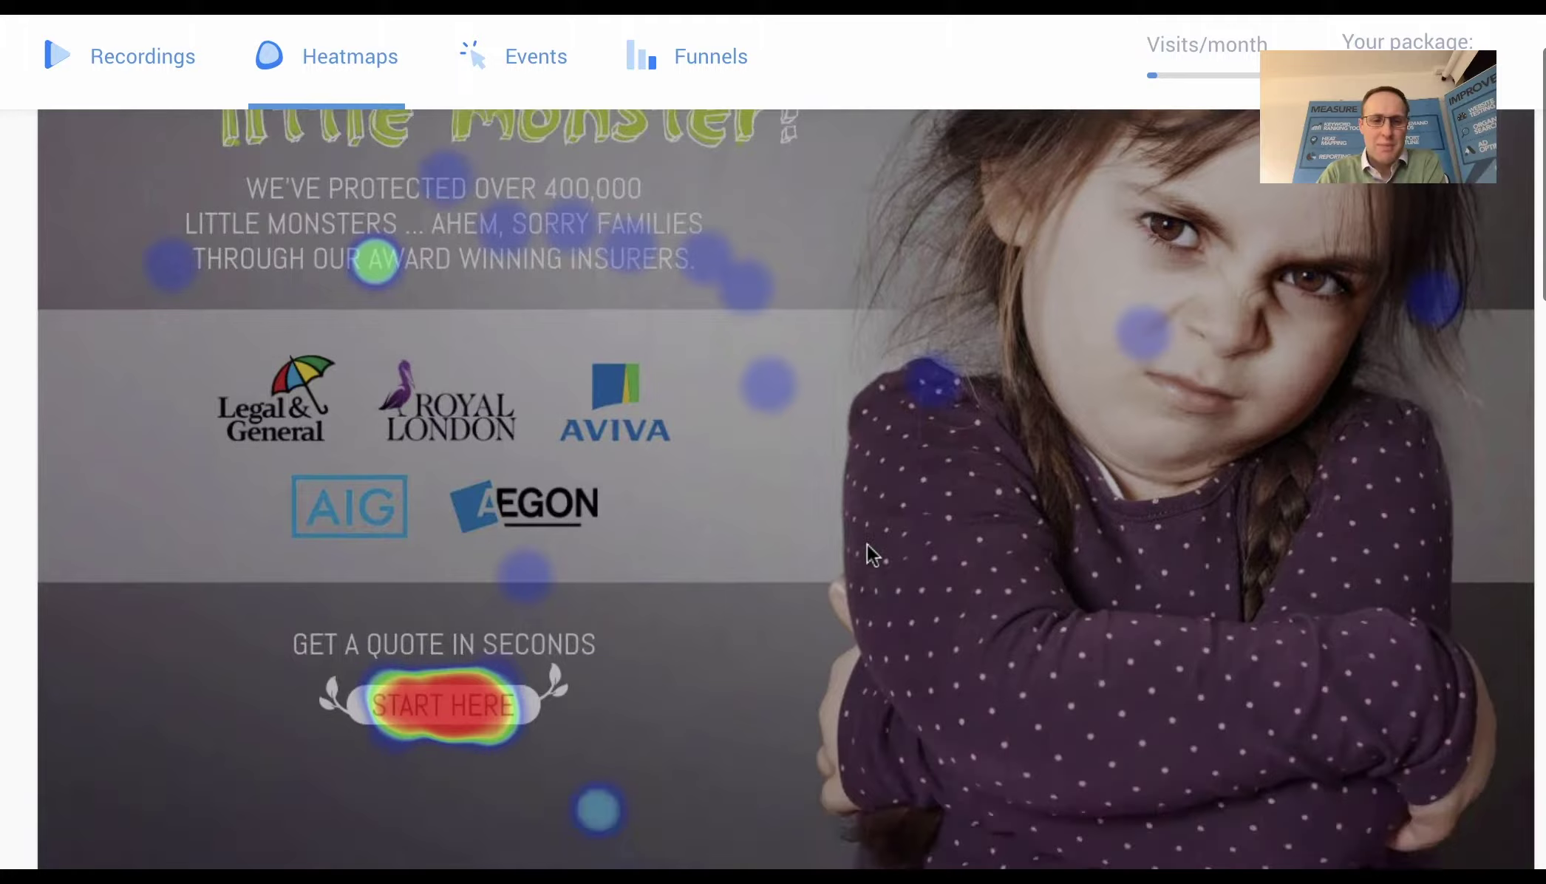
pyautogui.scroll(-2, 867, 552)
pyautogui.scroll(-1, 768, 536)
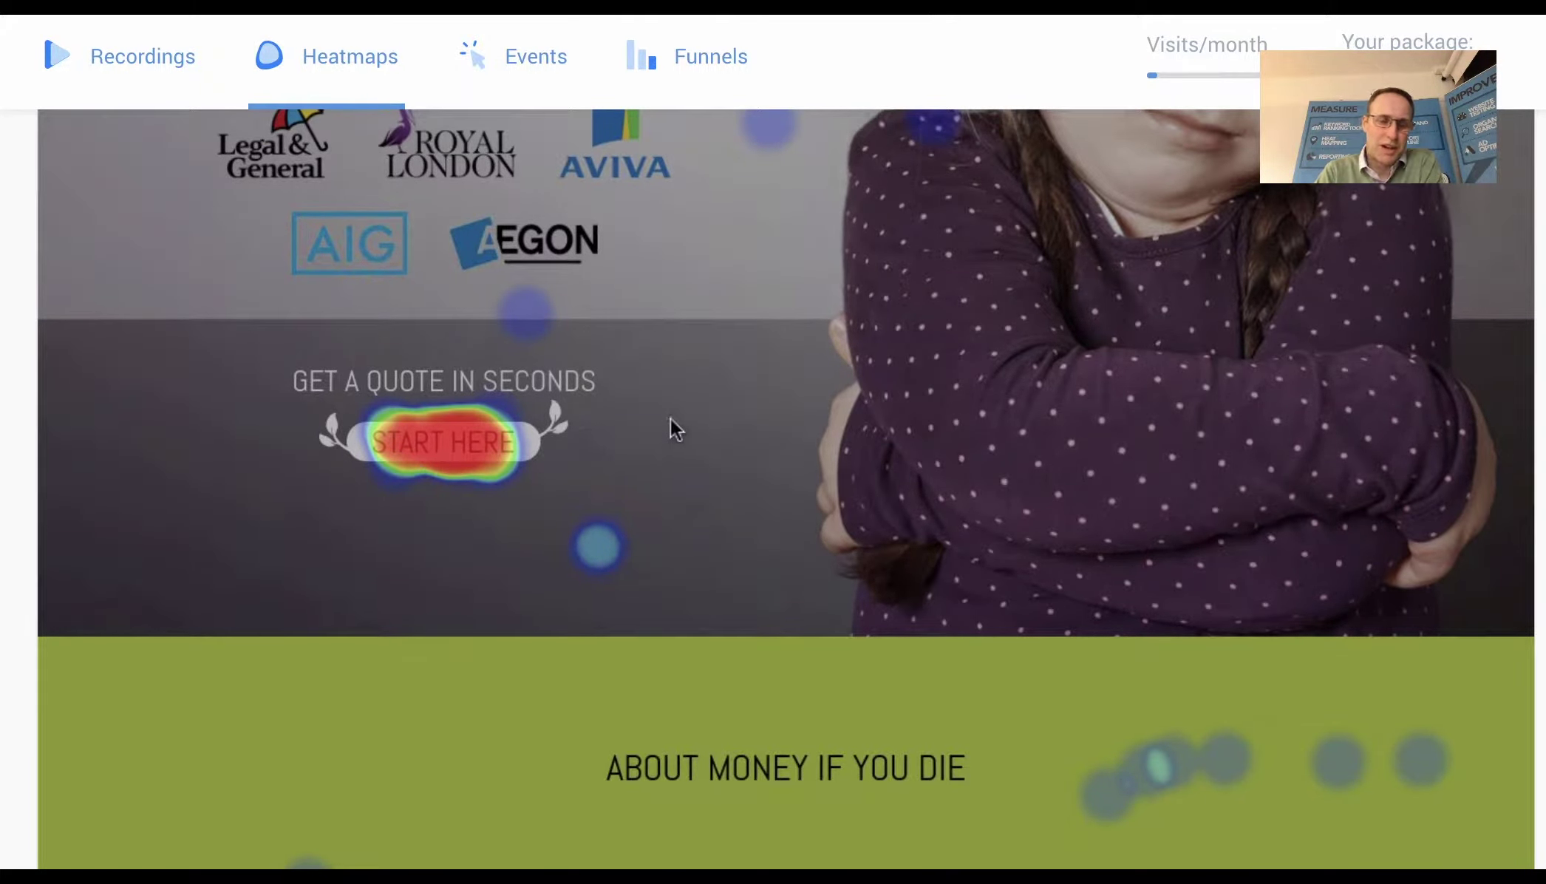
pyautogui.scroll(-1, 672, 425)
pyautogui.scroll(1, 671, 418)
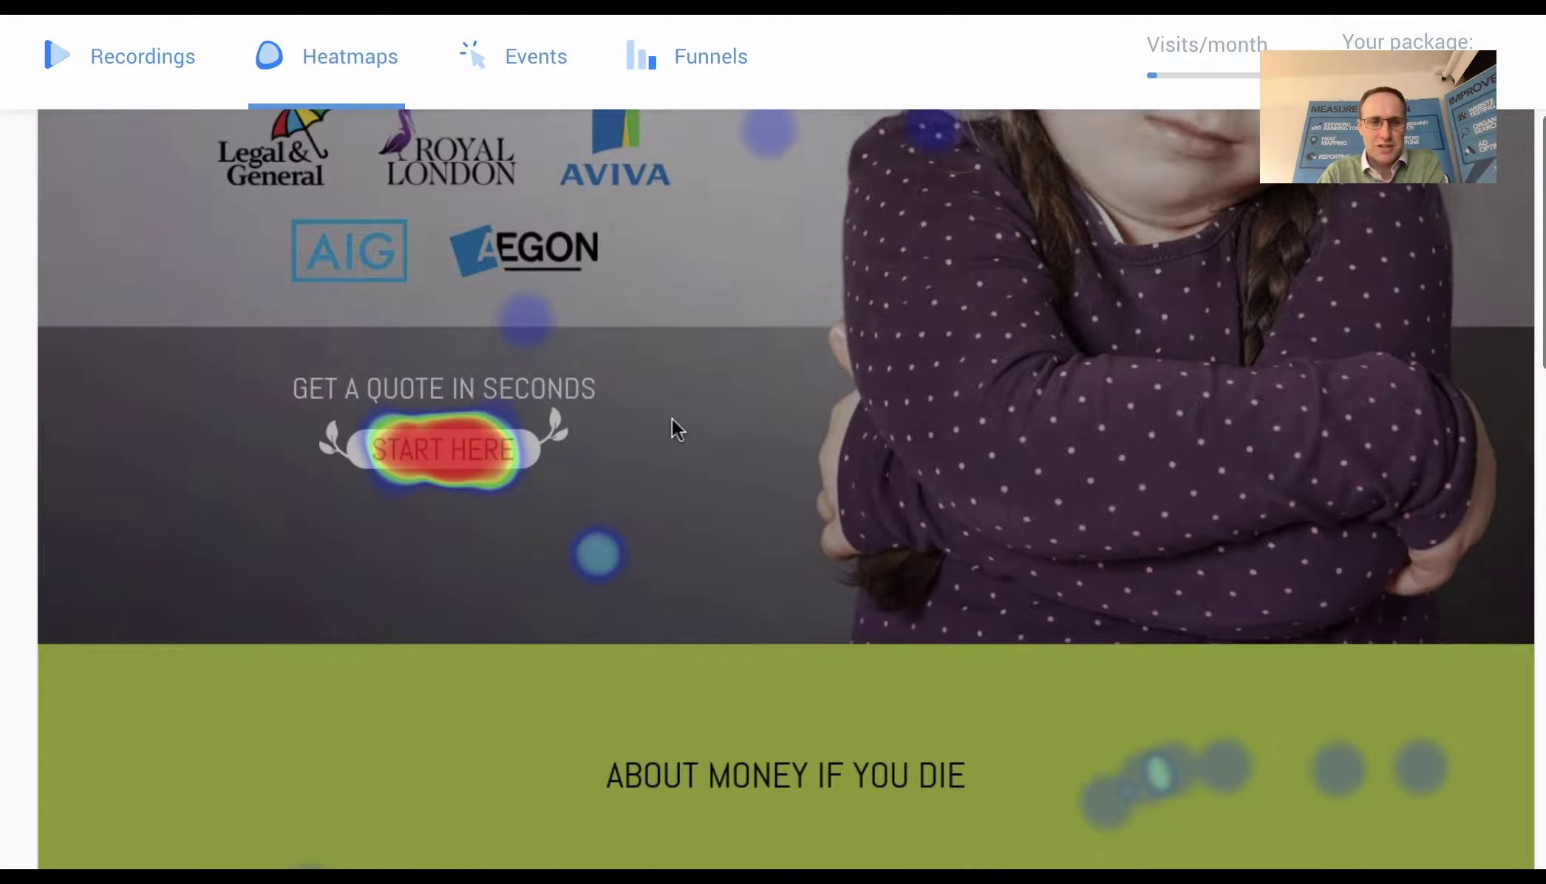
pyautogui.scroll(2, 725, 447)
pyautogui.scroll(-1, 738, 463)
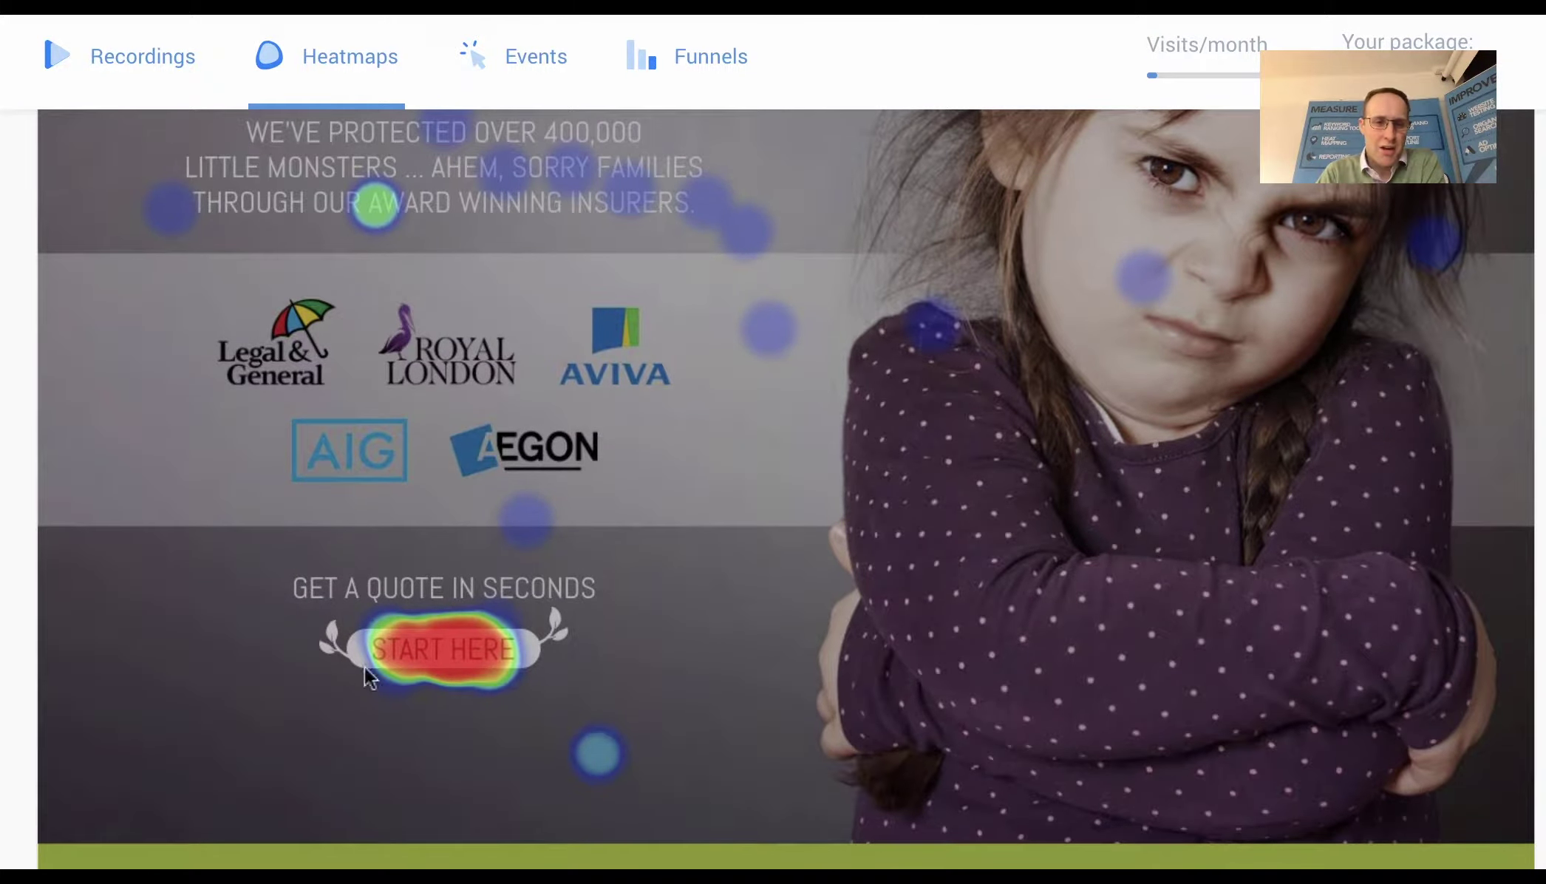
pyautogui.scroll(3, 715, 585)
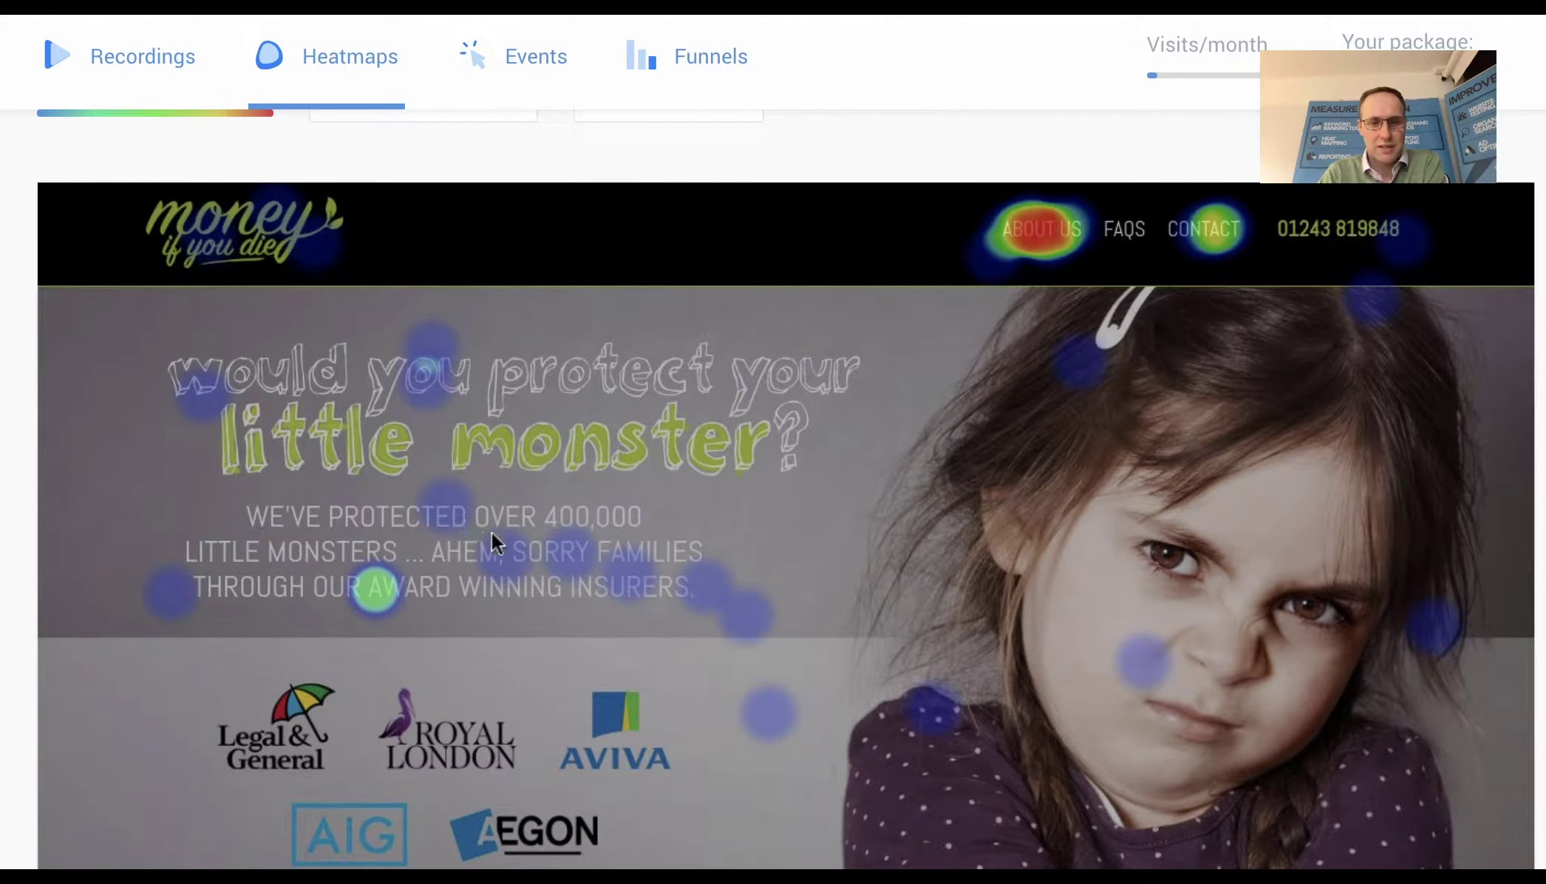
pyautogui.scroll(-1, 802, 556)
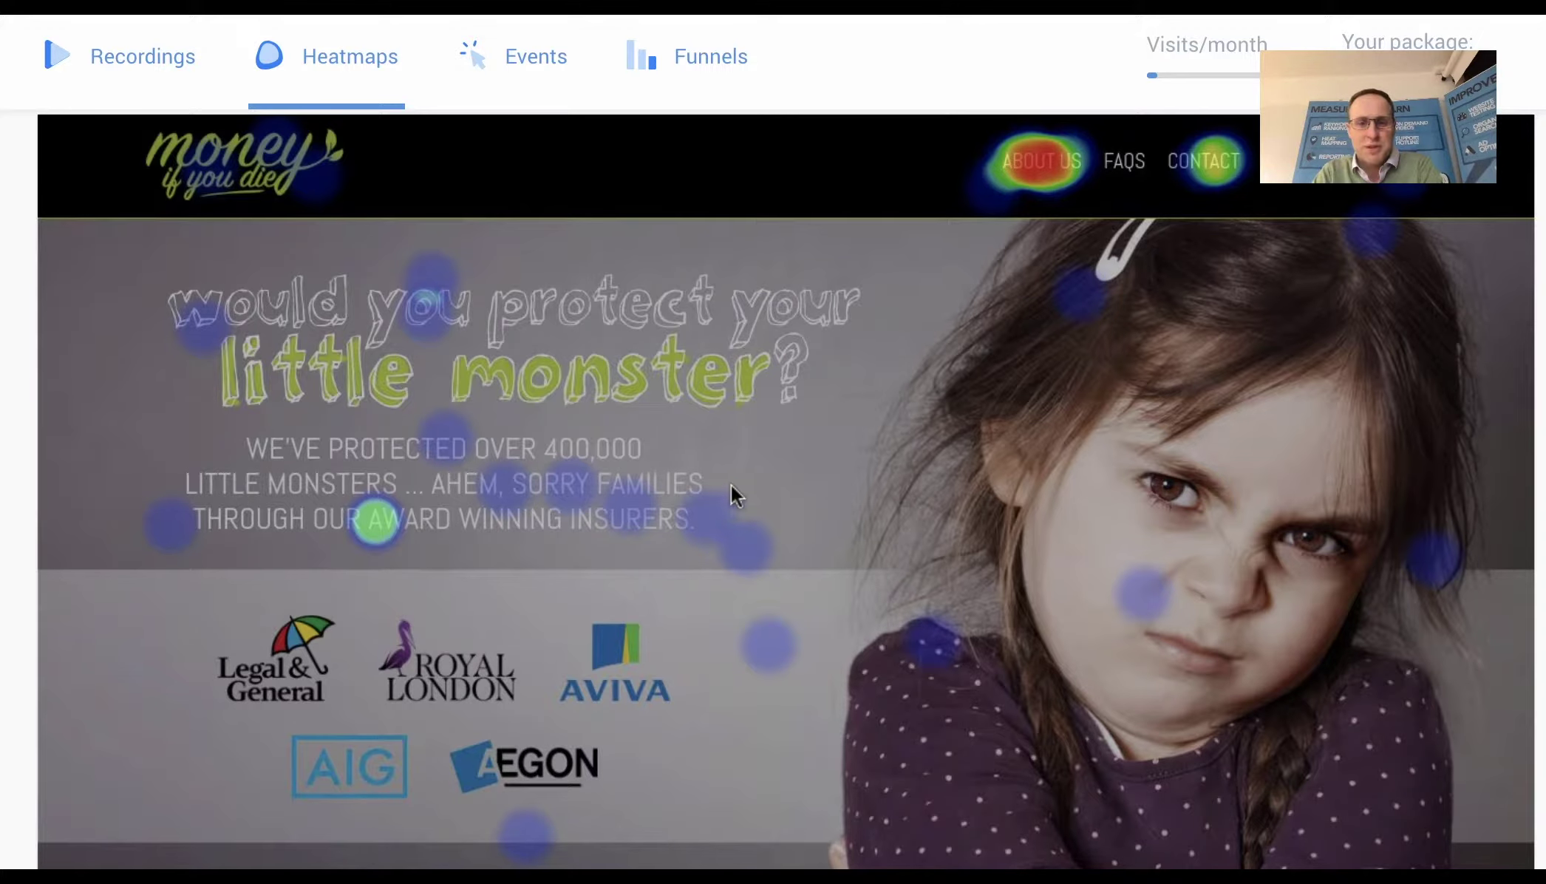
pyautogui.scroll(-1, 735, 484)
pyautogui.scroll(-1, 735, 484)
pyautogui.scroll(-2, 764, 494)
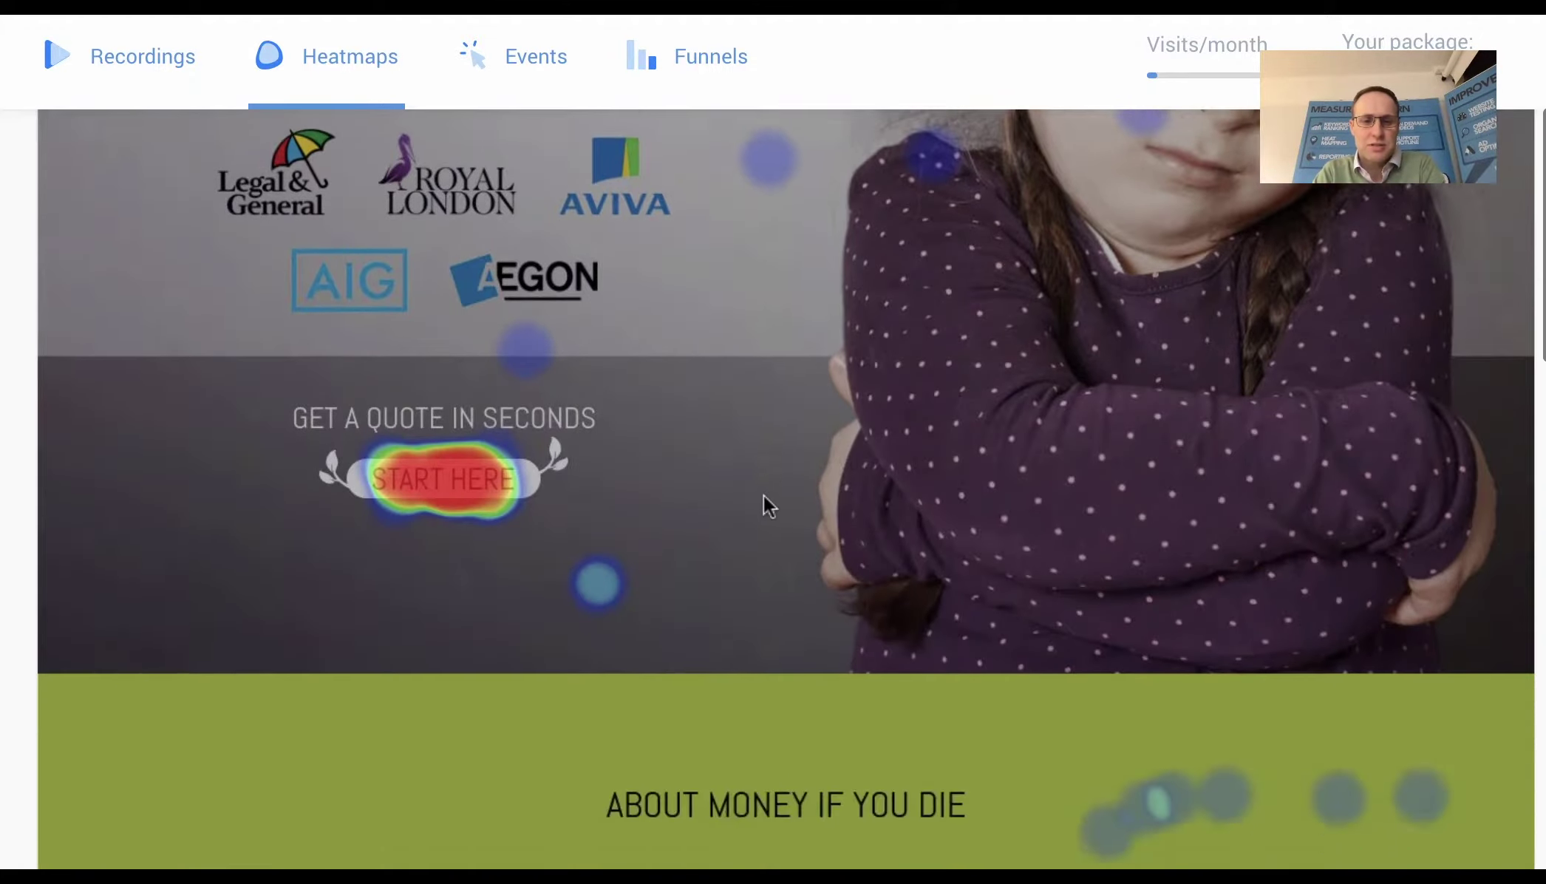
pyautogui.scroll(-1, 764, 494)
pyautogui.scroll(-3, 763, 493)
pyautogui.scroll(-2, 764, 494)
pyautogui.scroll(-1, 764, 494)
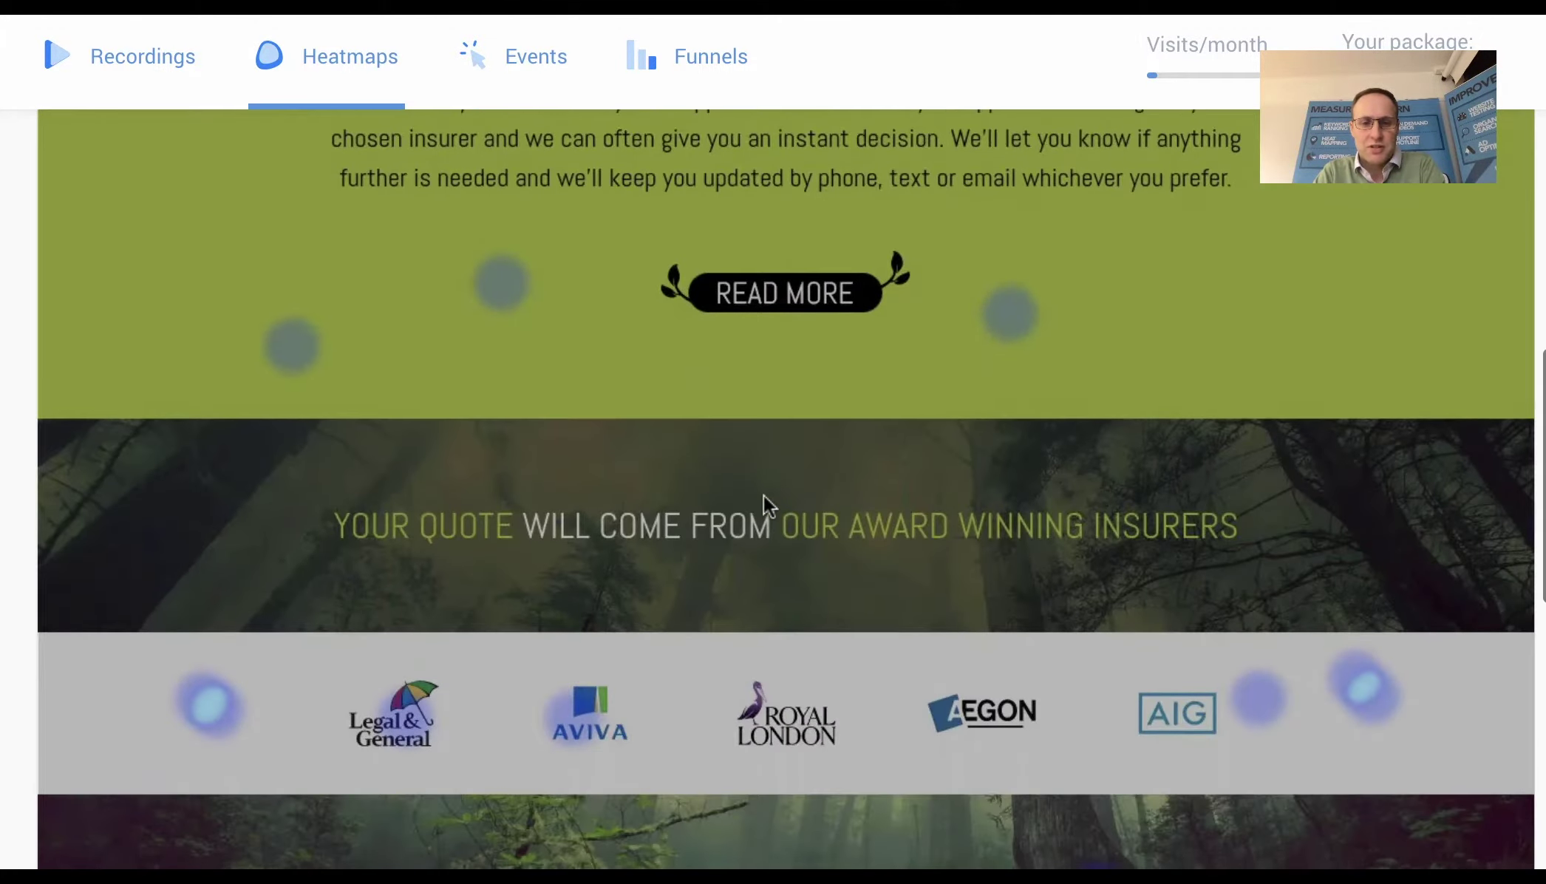
pyautogui.scroll(-2, 763, 504)
pyautogui.scroll(-1, 763, 504)
pyautogui.scroll(-1, 764, 504)
pyautogui.scroll(-1, 763, 505)
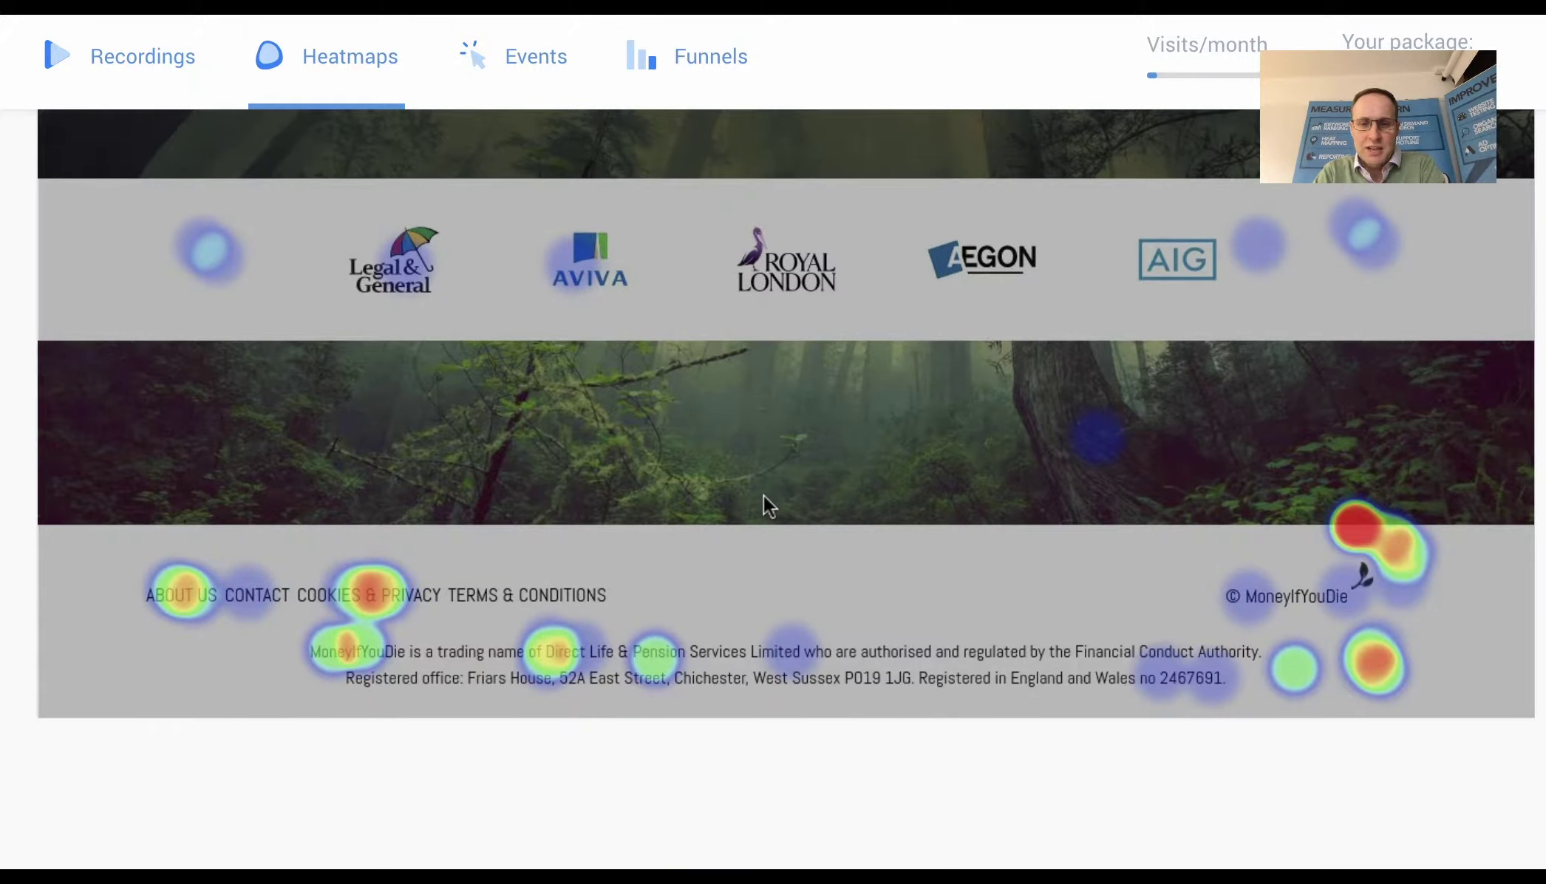
pyautogui.scroll(3, 763, 495)
pyautogui.scroll(6, 763, 495)
pyautogui.scroll(3, 764, 495)
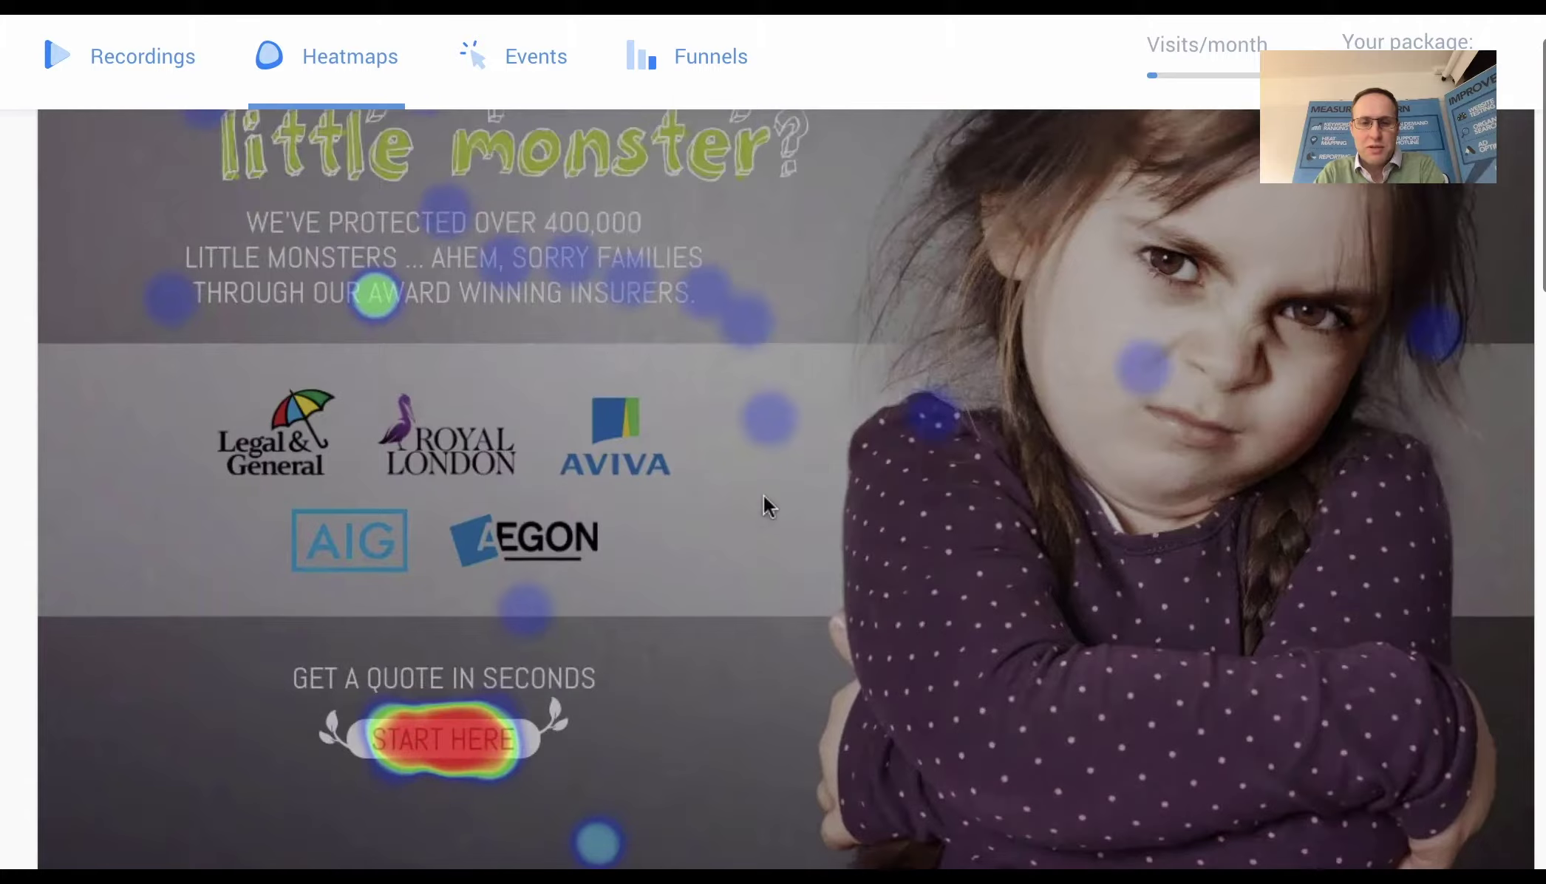
pyautogui.scroll(3, 763, 504)
pyautogui.scroll(2, 764, 505)
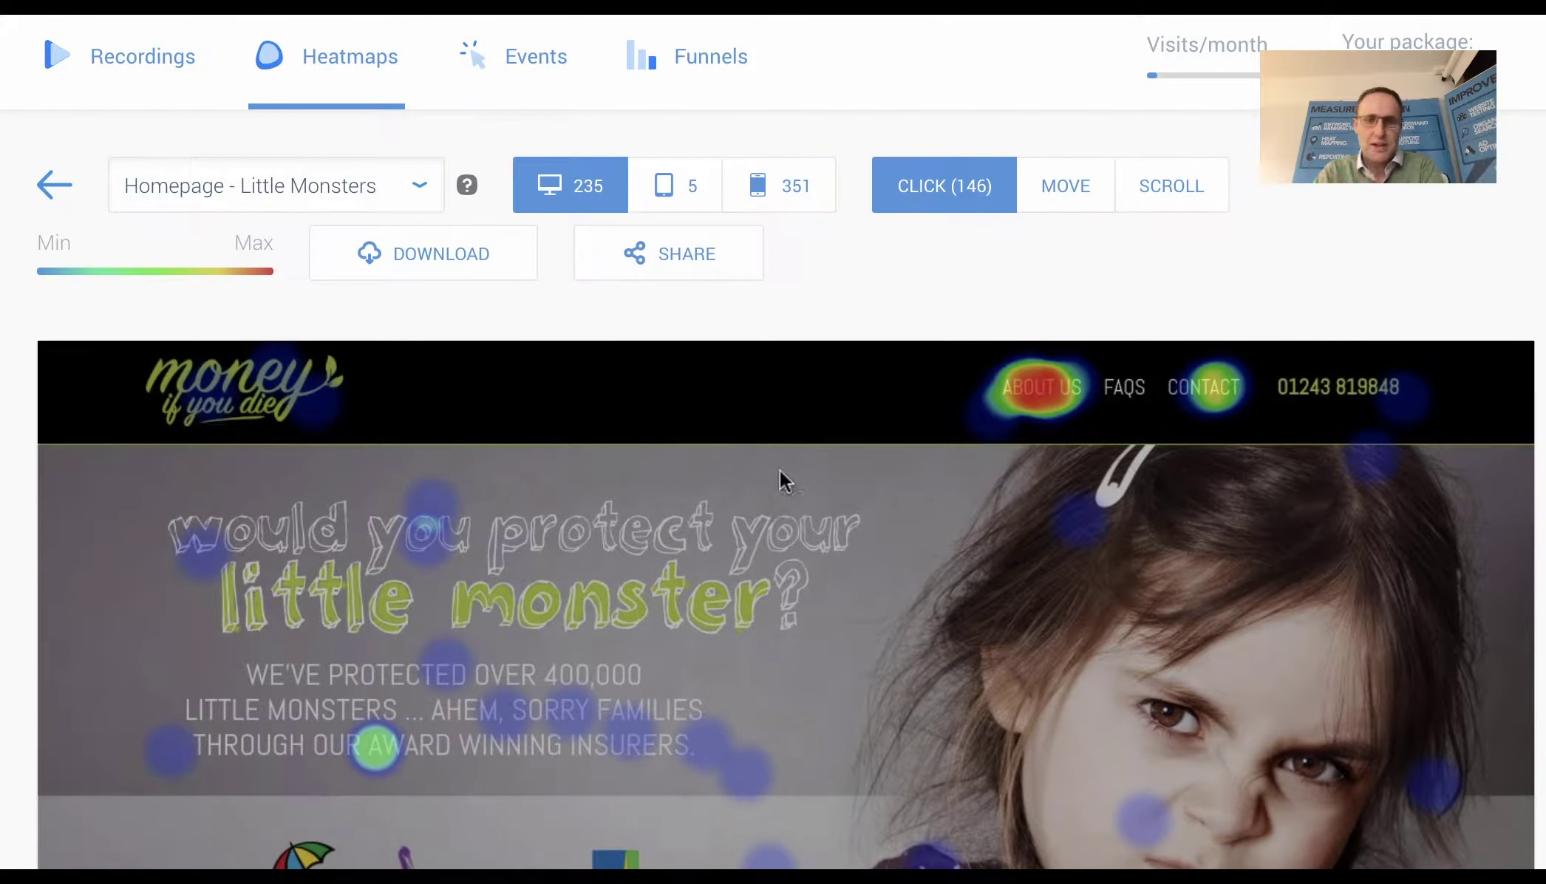
pyautogui.click(1064, 191)
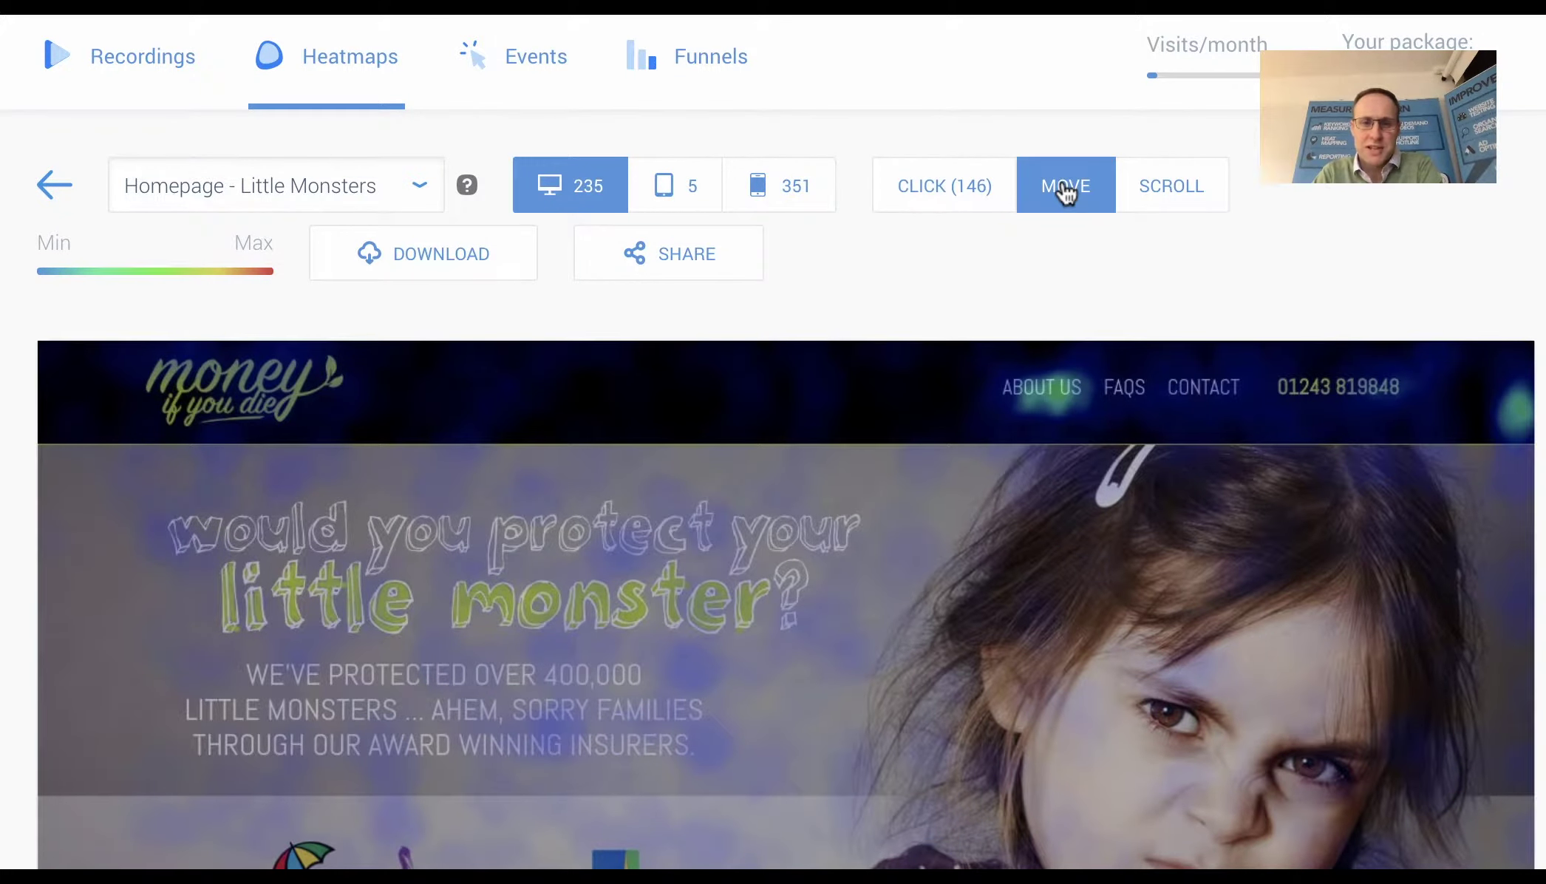
pyautogui.scroll(-2, 855, 531)
pyautogui.scroll(-2, 855, 532)
pyautogui.scroll(-1, 855, 531)
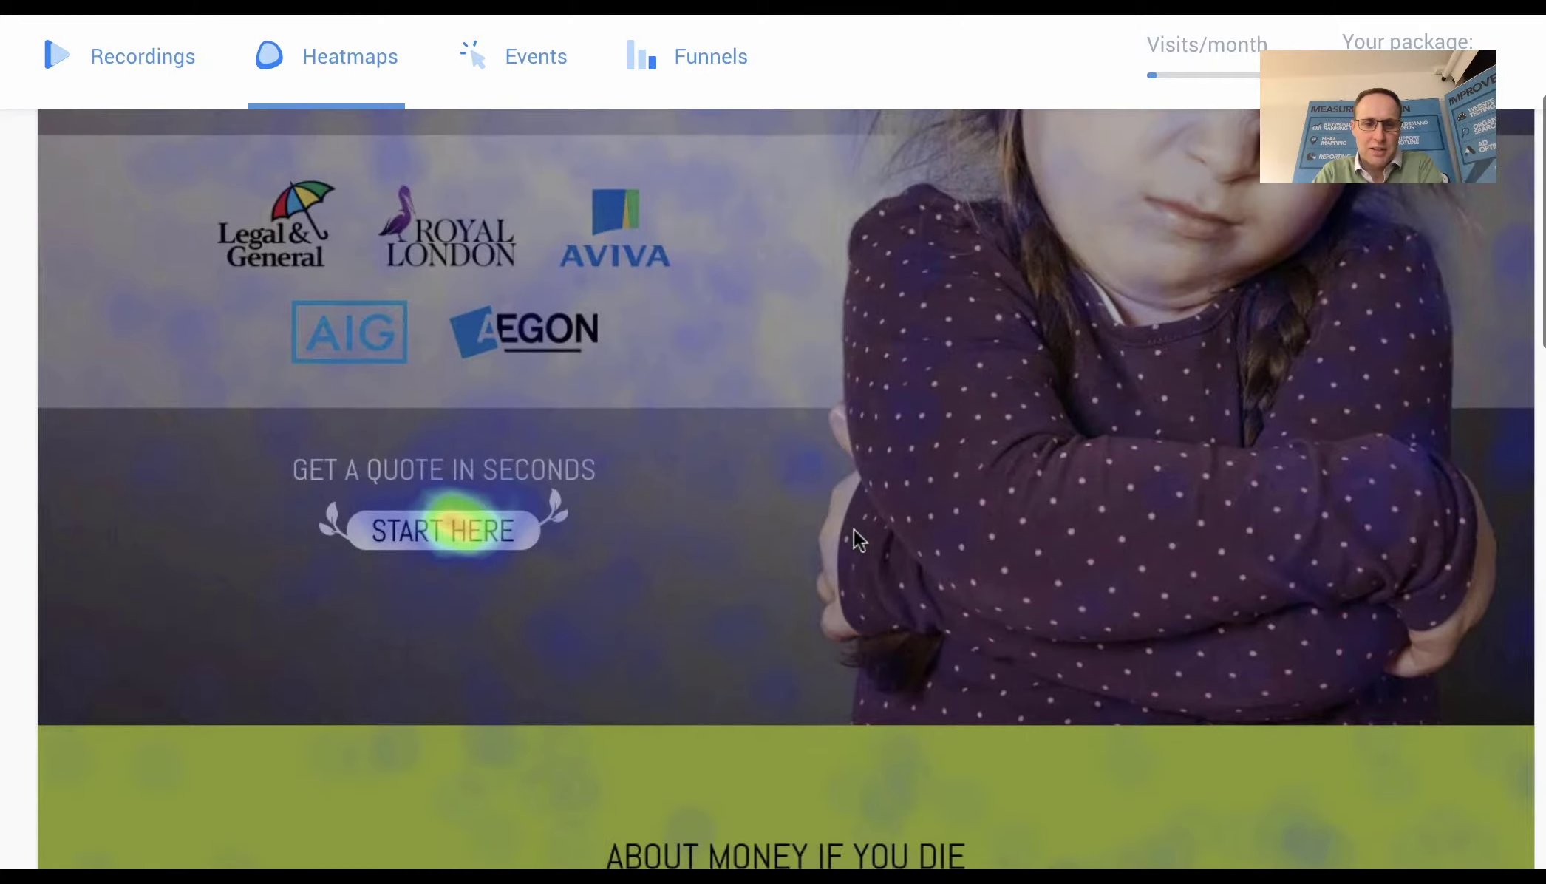
pyautogui.scroll(-2, 855, 531)
pyautogui.scroll(-2, 853, 530)
pyautogui.scroll(-3, 853, 530)
pyautogui.scroll(5, 853, 530)
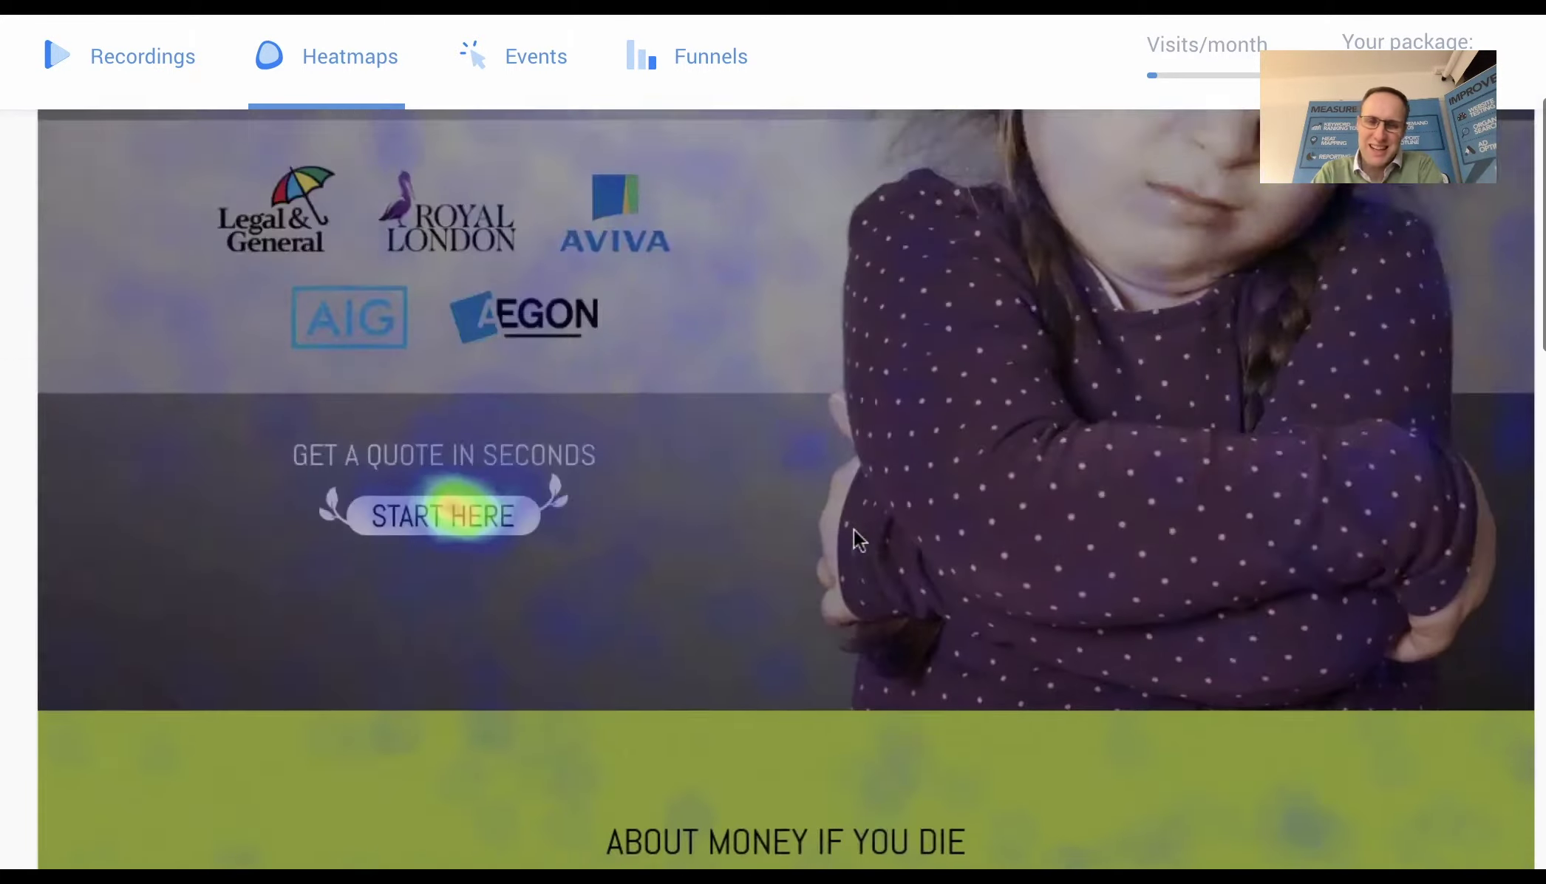
pyautogui.scroll(5, 853, 529)
pyautogui.scroll(1, 855, 528)
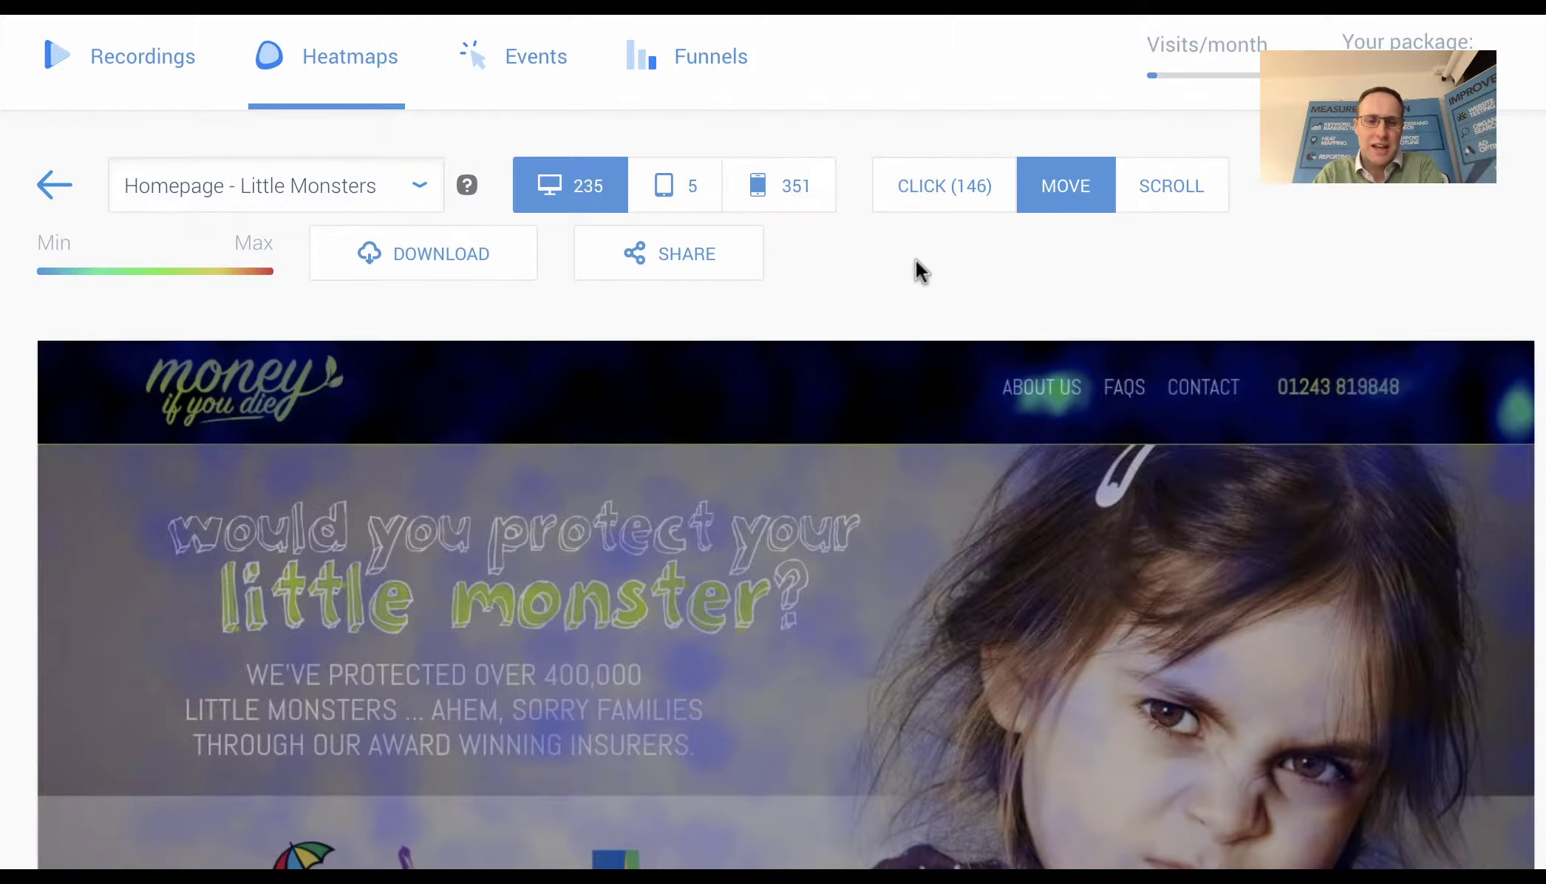
# Switch the homepage heatmap to SCROLL mode to see reach percentages and average fold.
pyautogui.click(1185, 193)
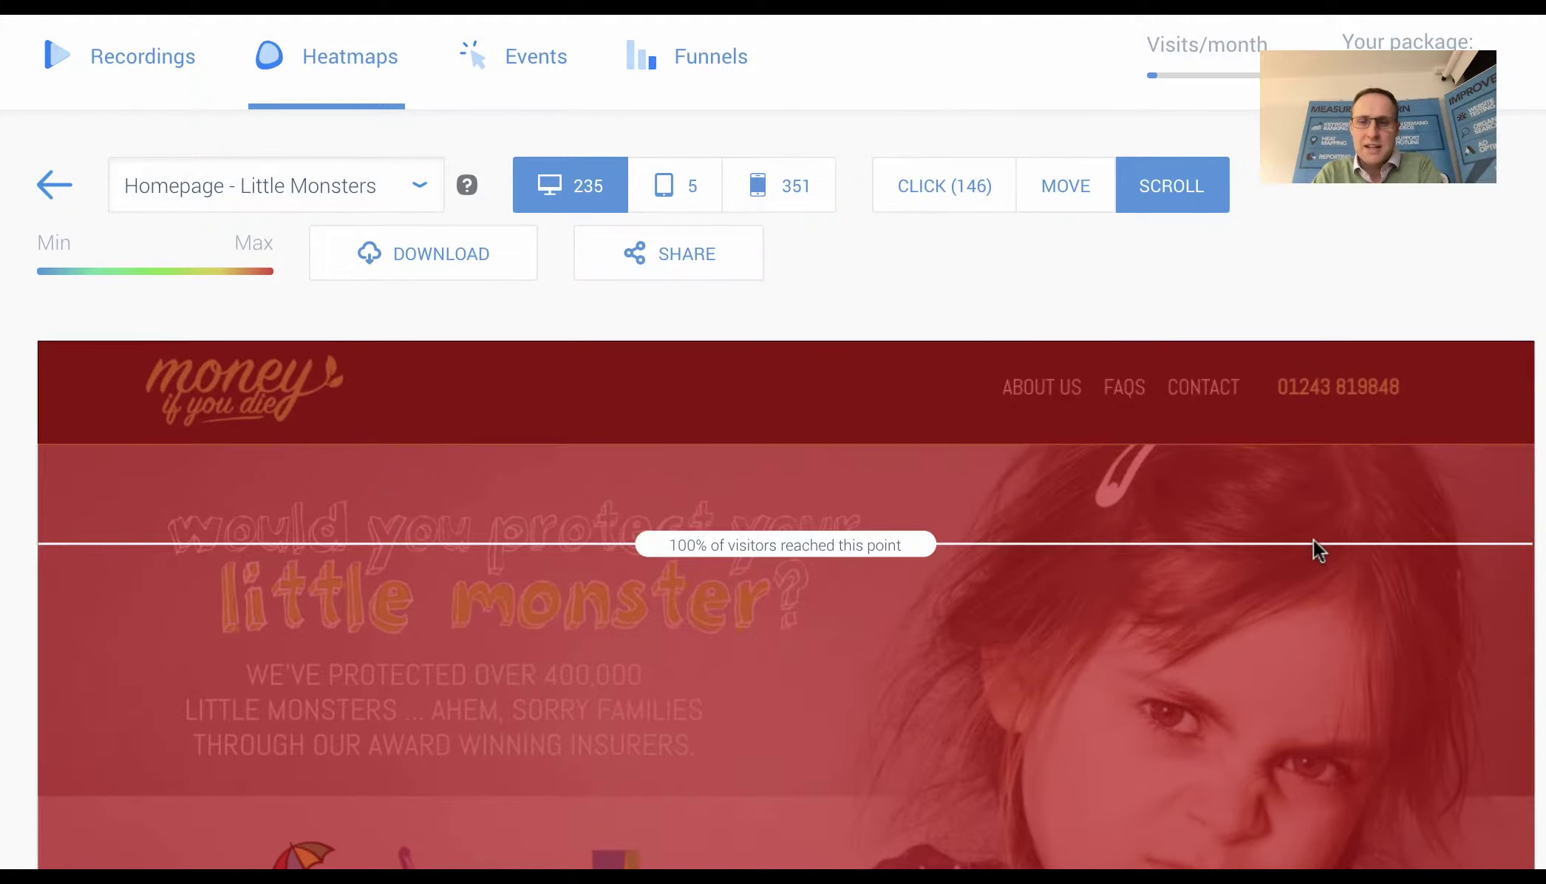
pyautogui.scroll(-4, 1314, 549)
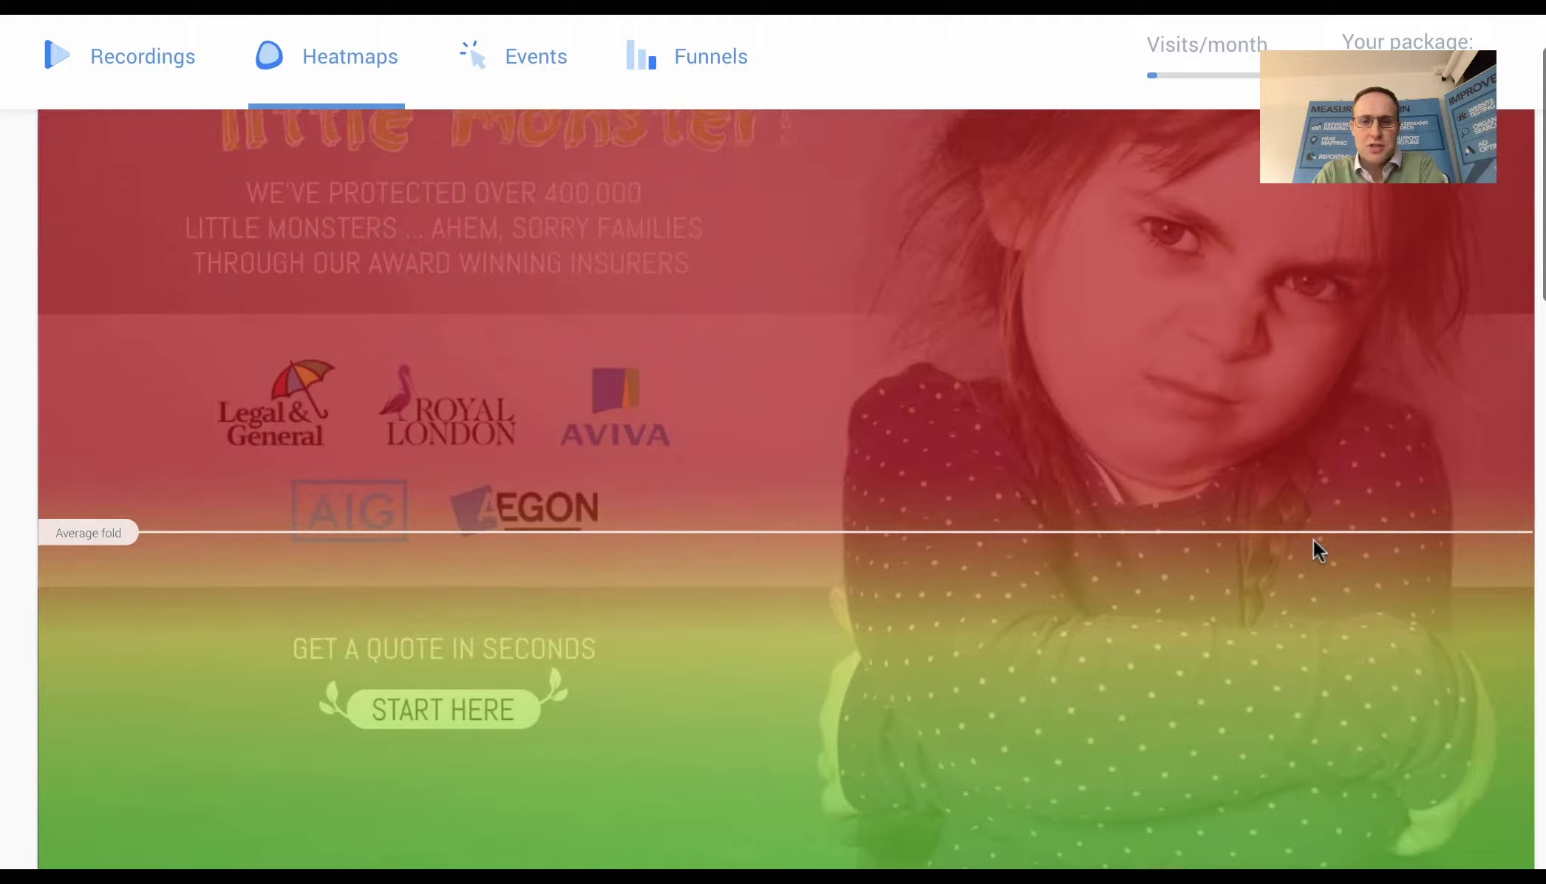
pyautogui.scroll(3, 1313, 549)
pyautogui.scroll(-1, 1313, 550)
pyautogui.scroll(-2, 1314, 549)
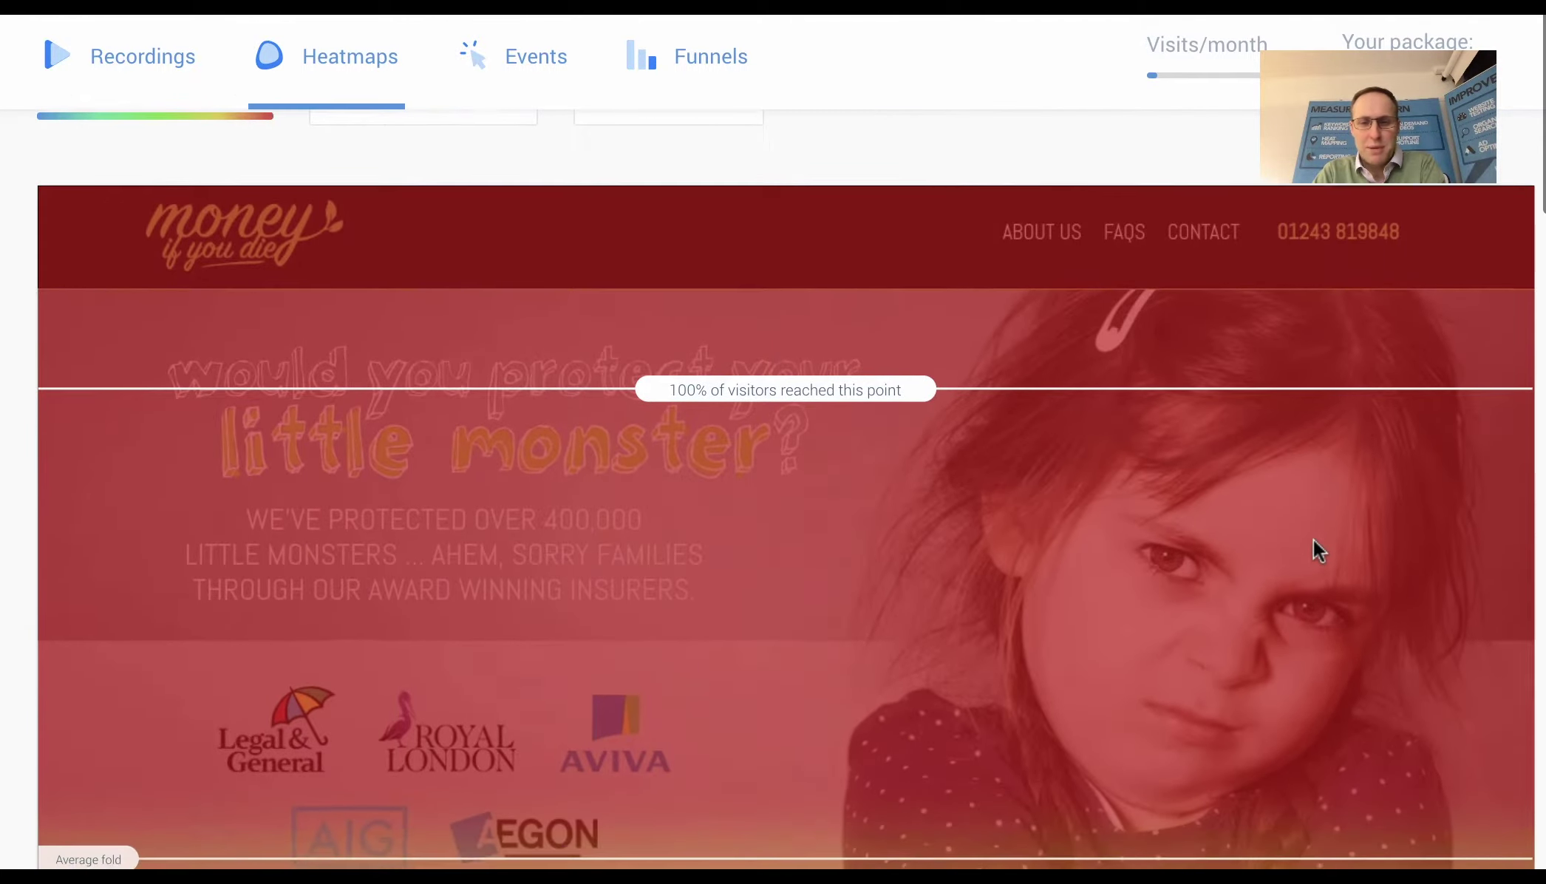
pyautogui.scroll(1, 1314, 549)
pyautogui.scroll(2, 1316, 549)
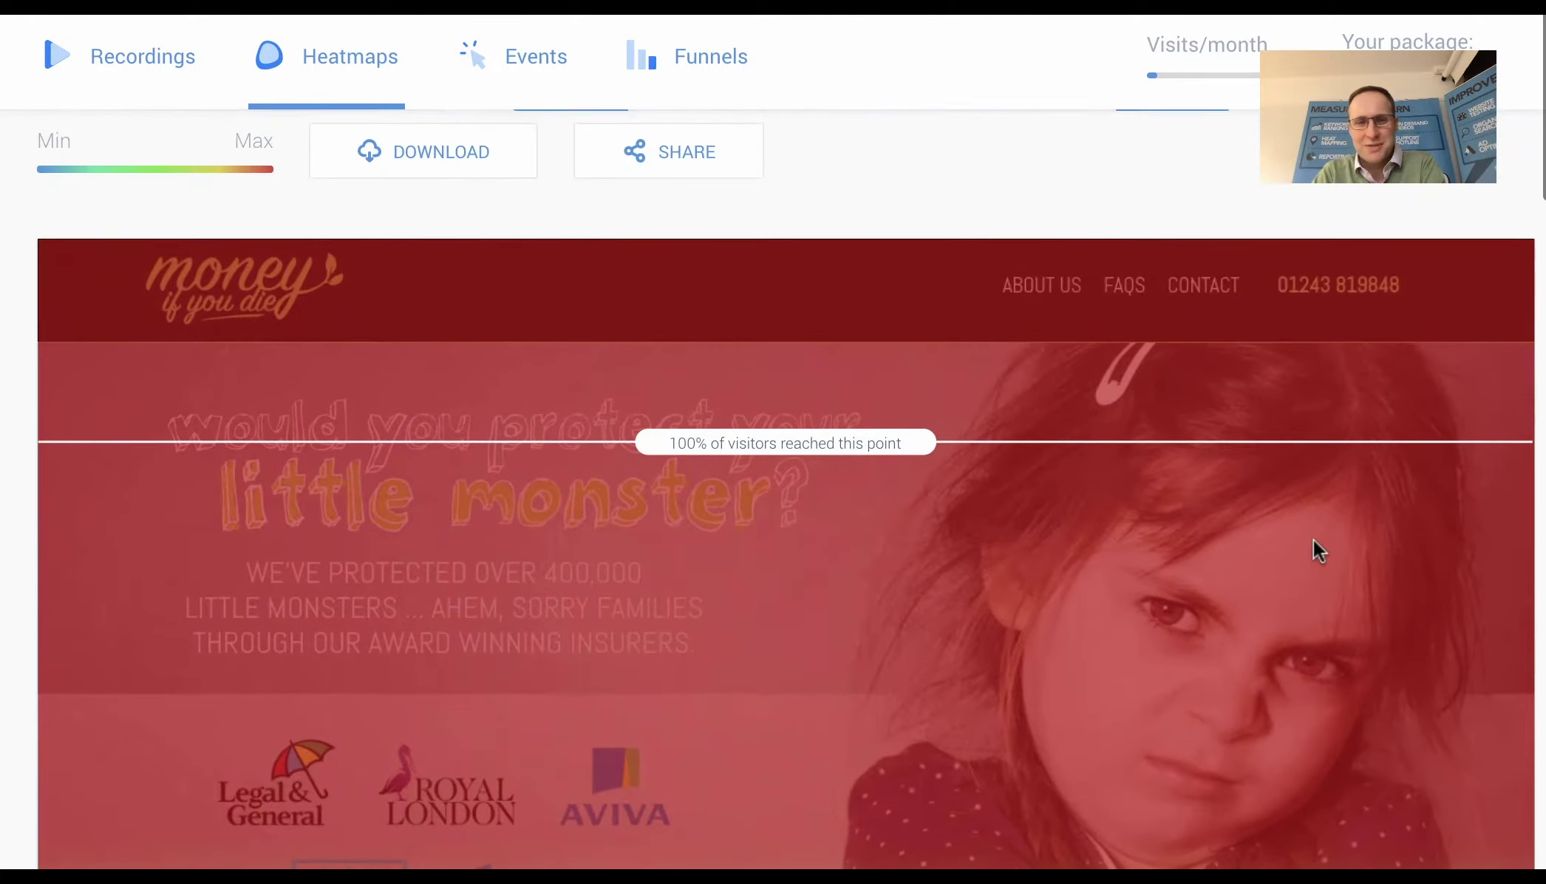
pyautogui.scroll(-1, 1316, 550)
pyautogui.scroll(-2, 1317, 549)
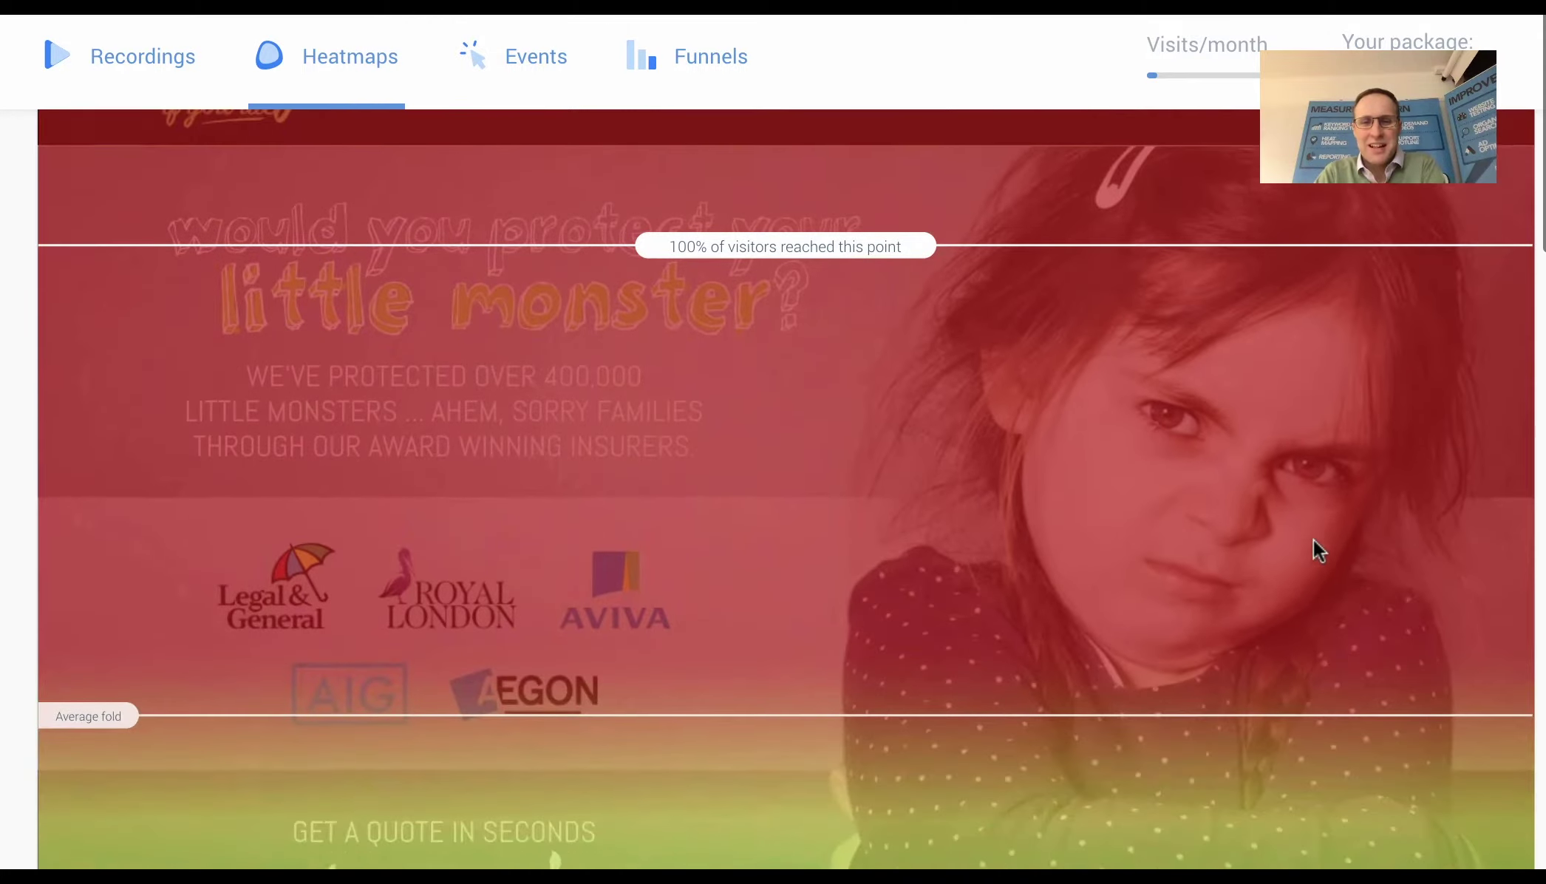
pyautogui.scroll(-1, 1316, 550)
pyautogui.scroll(-1, 1313, 549)
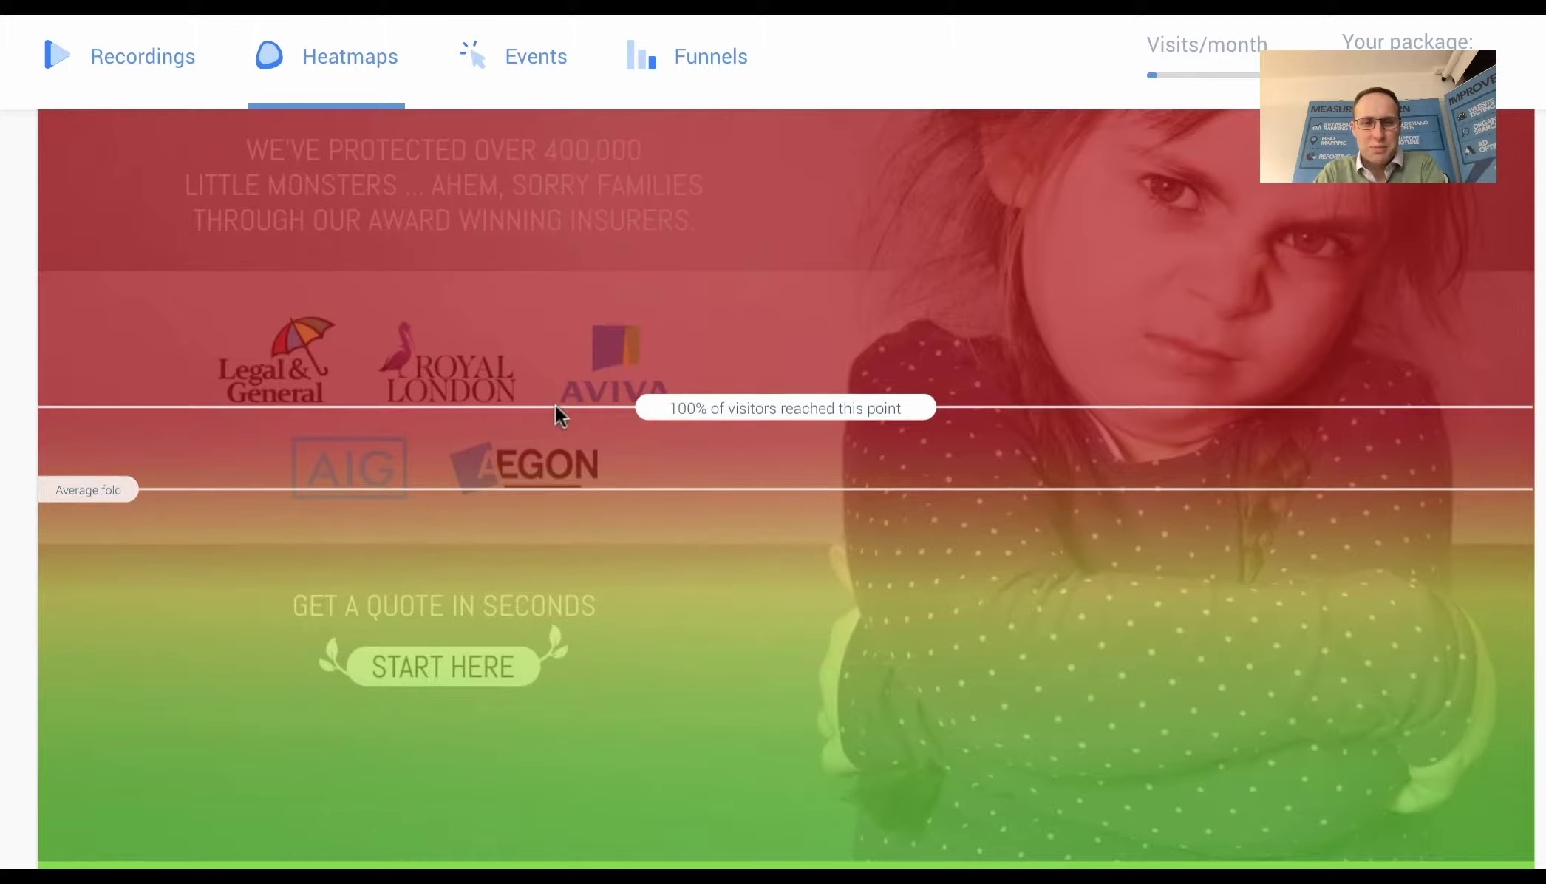
pyautogui.scroll(-2, 652, 439)
pyautogui.scroll(-5, 651, 438)
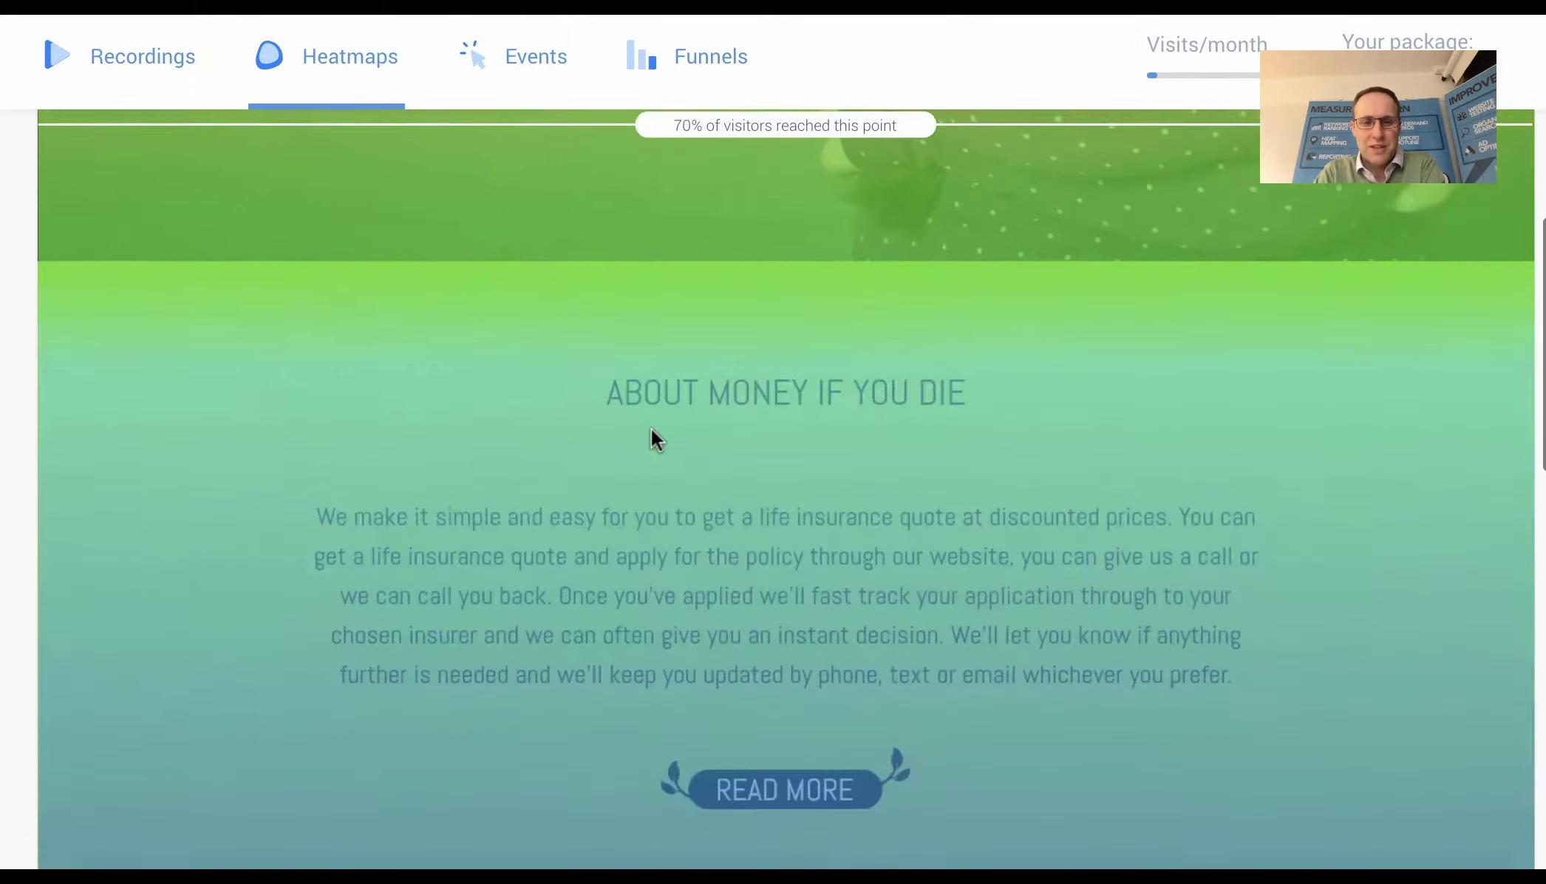
pyautogui.scroll(-2, 651, 438)
pyautogui.scroll(-1, 651, 438)
pyautogui.scroll(-2, 652, 438)
pyautogui.scroll(-3, 651, 430)
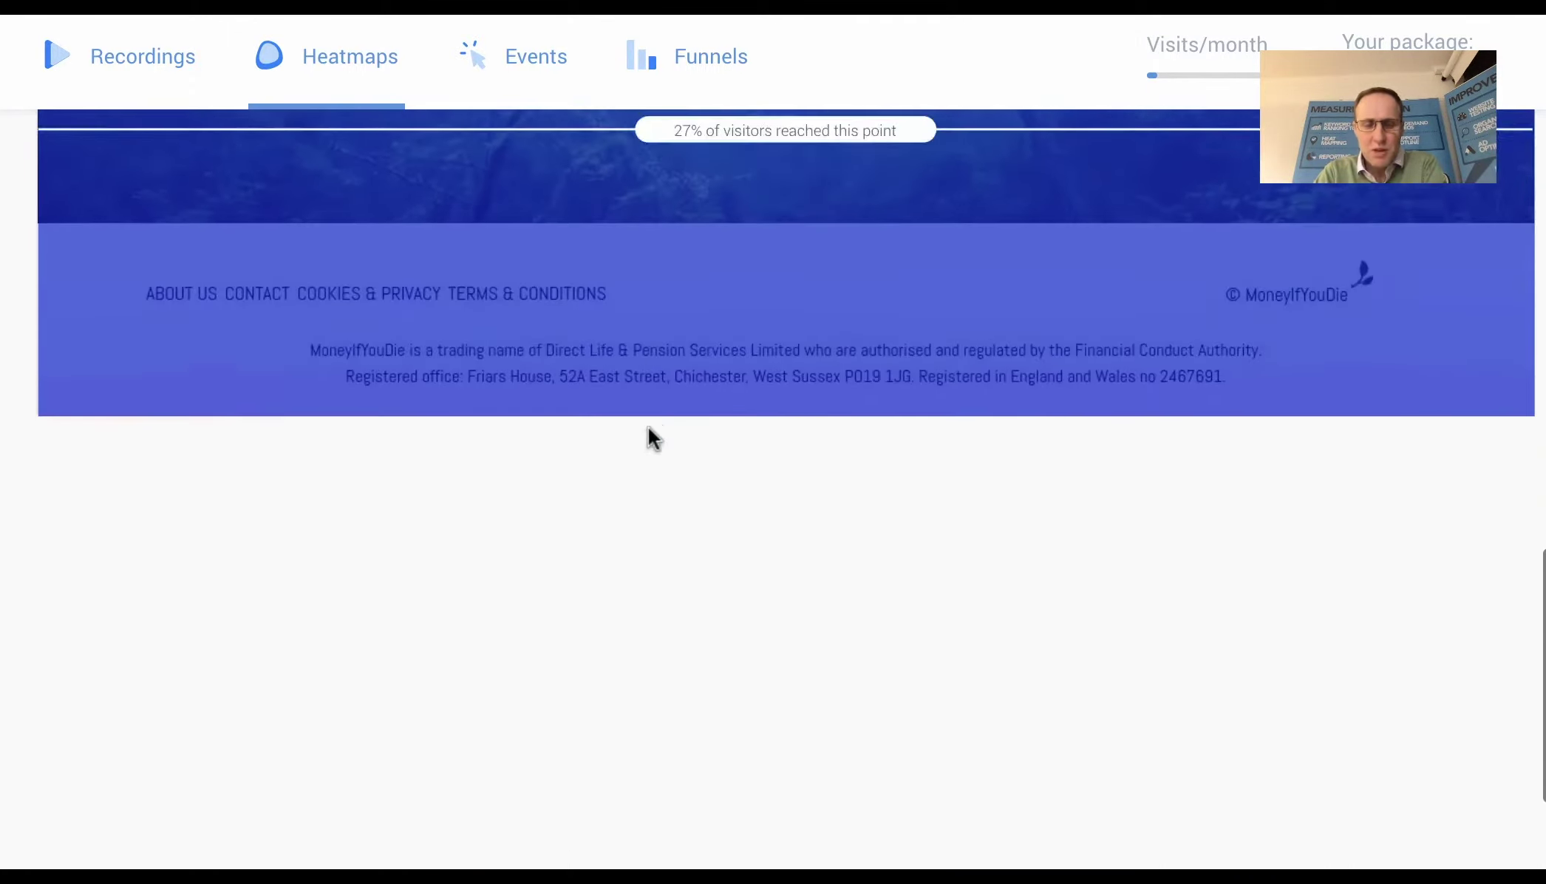
pyautogui.scroll(-1, 649, 427)
pyautogui.scroll(5, 649, 427)
pyautogui.scroll(5, 649, 427)
pyautogui.scroll(3, 649, 428)
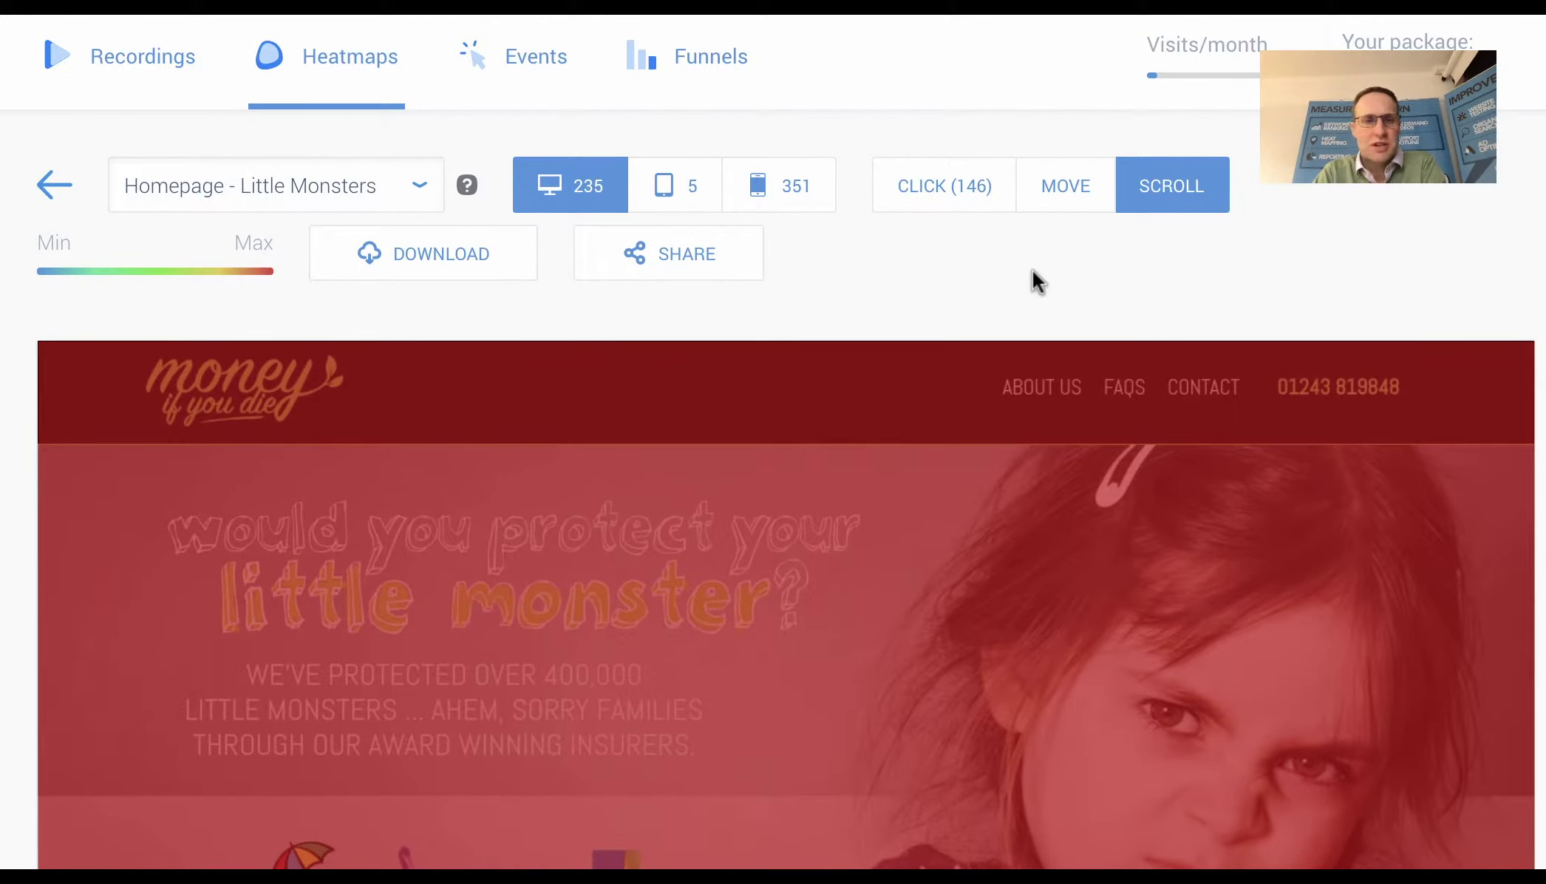
# Go to the Recordings tab to list visitor sessions.
pyautogui.click(131, 53)
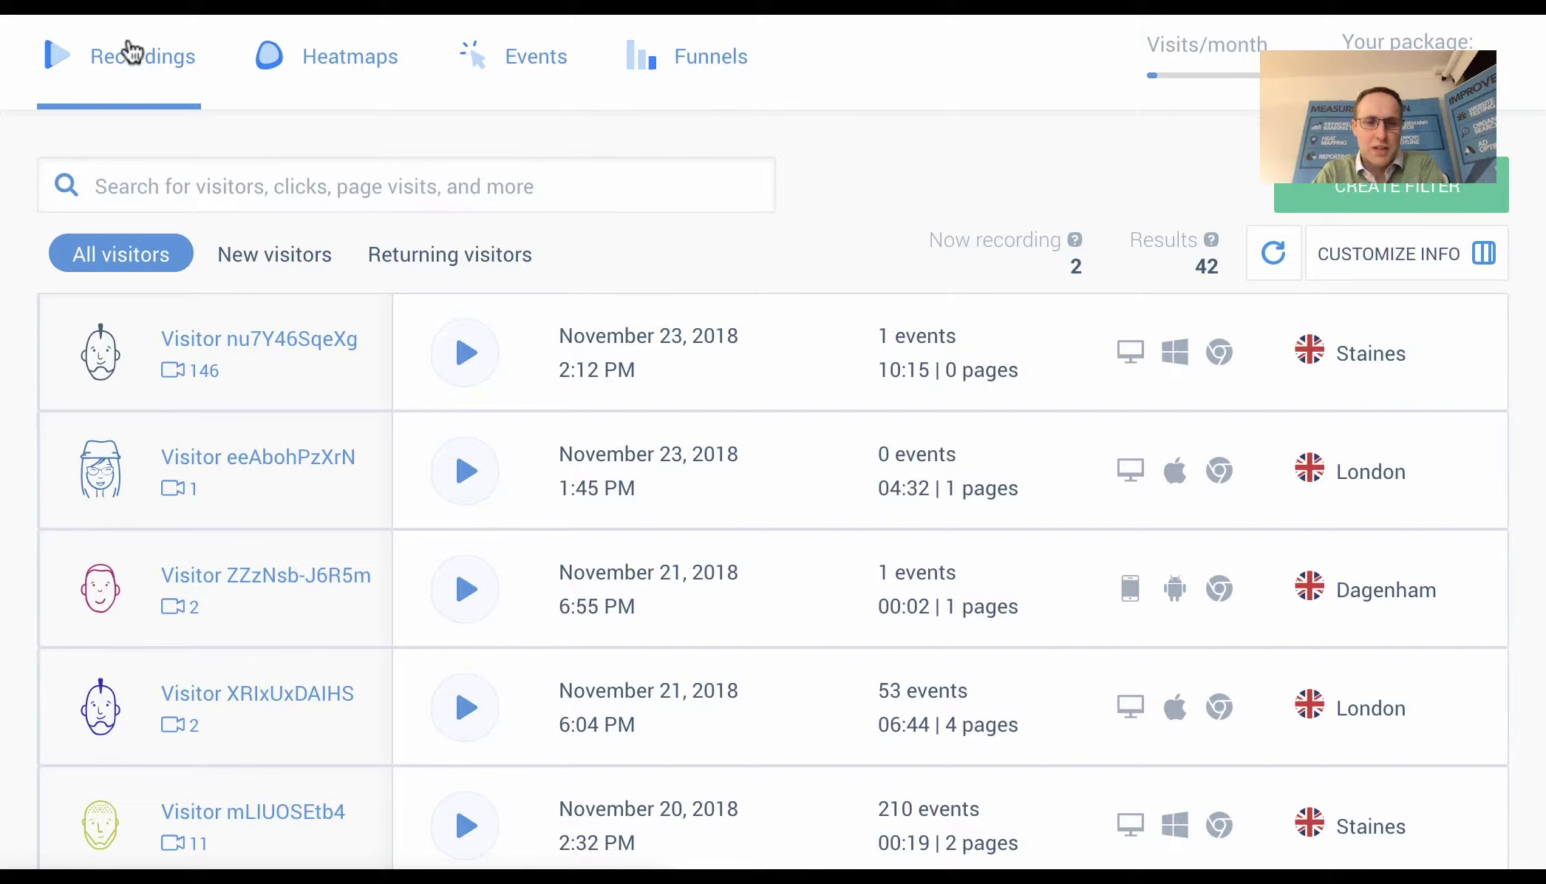
pyautogui.scroll(-2, 761, 505)
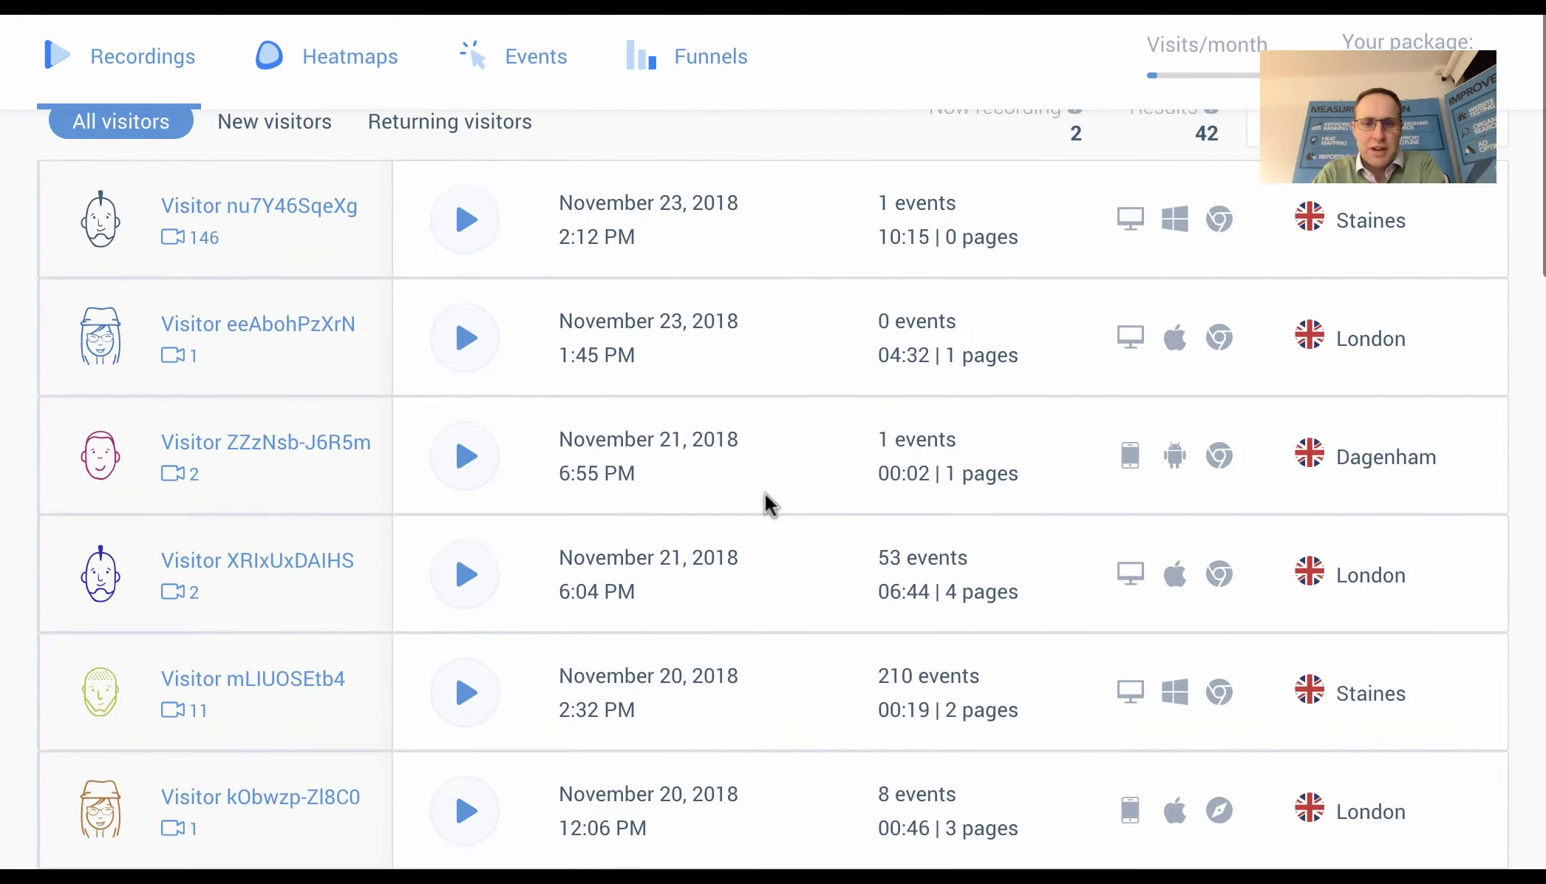
pyautogui.scroll(-1, 768, 505)
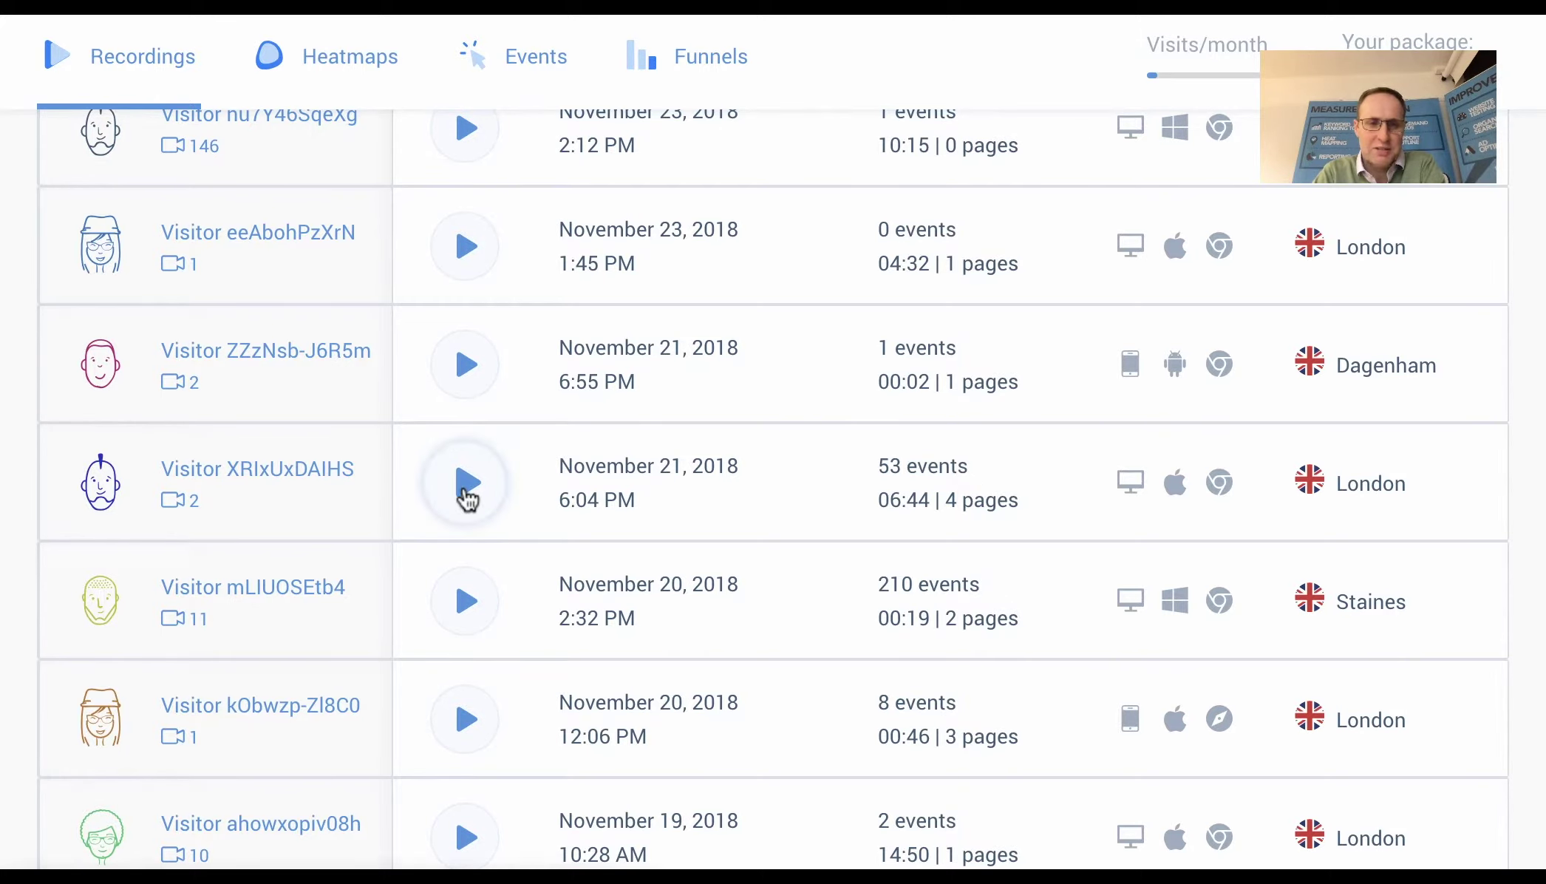
# Play the November 21, 6:04 PM London session, pause it, and dismiss the player tip.
pyautogui.click(466, 495)
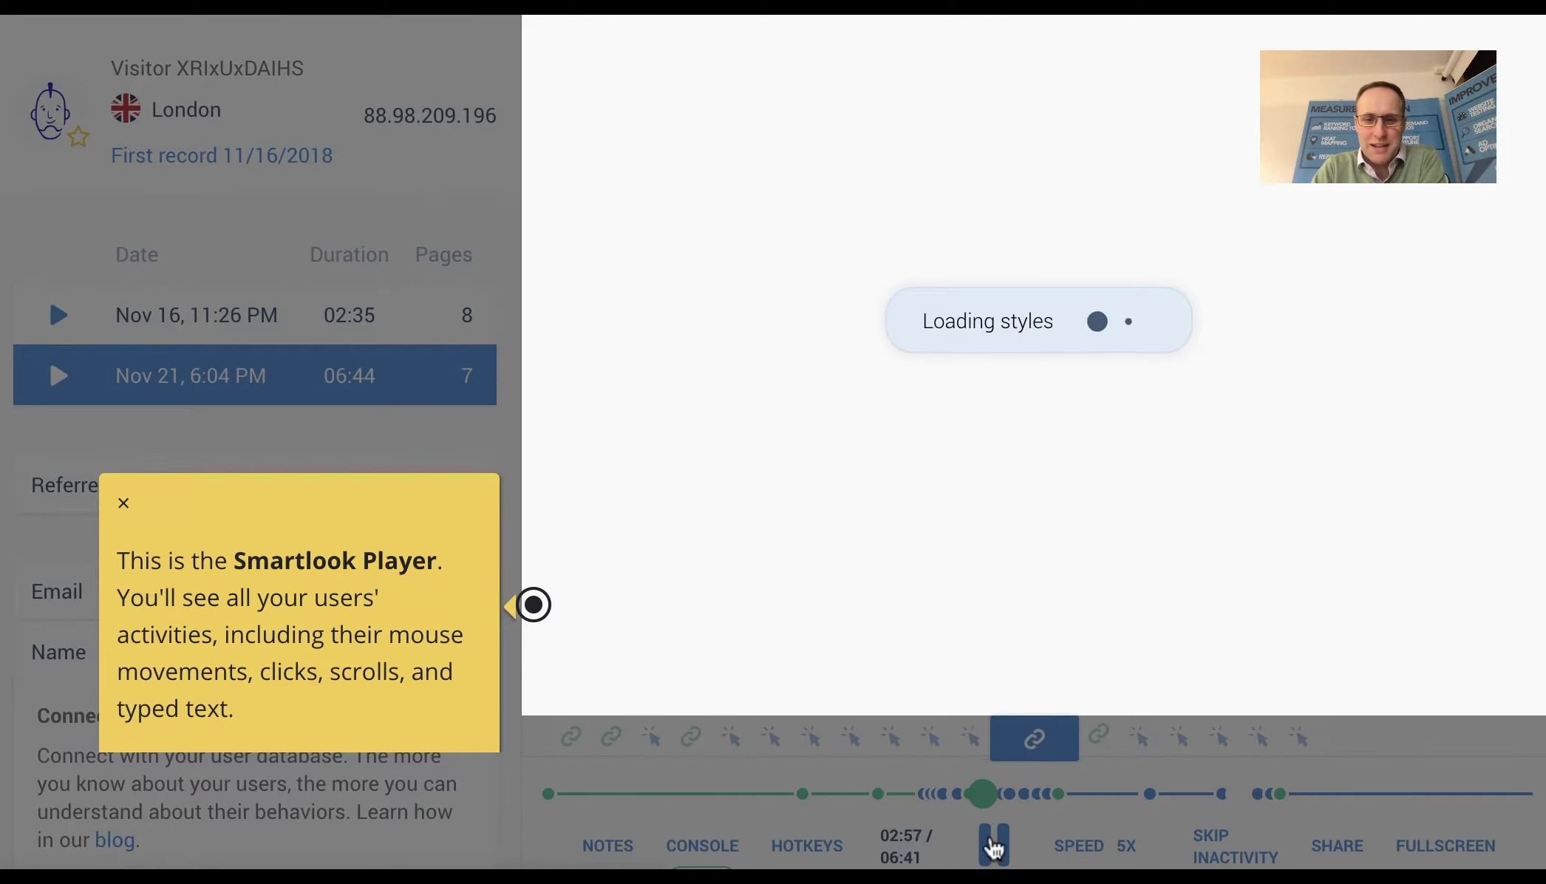
pyautogui.click(993, 843)
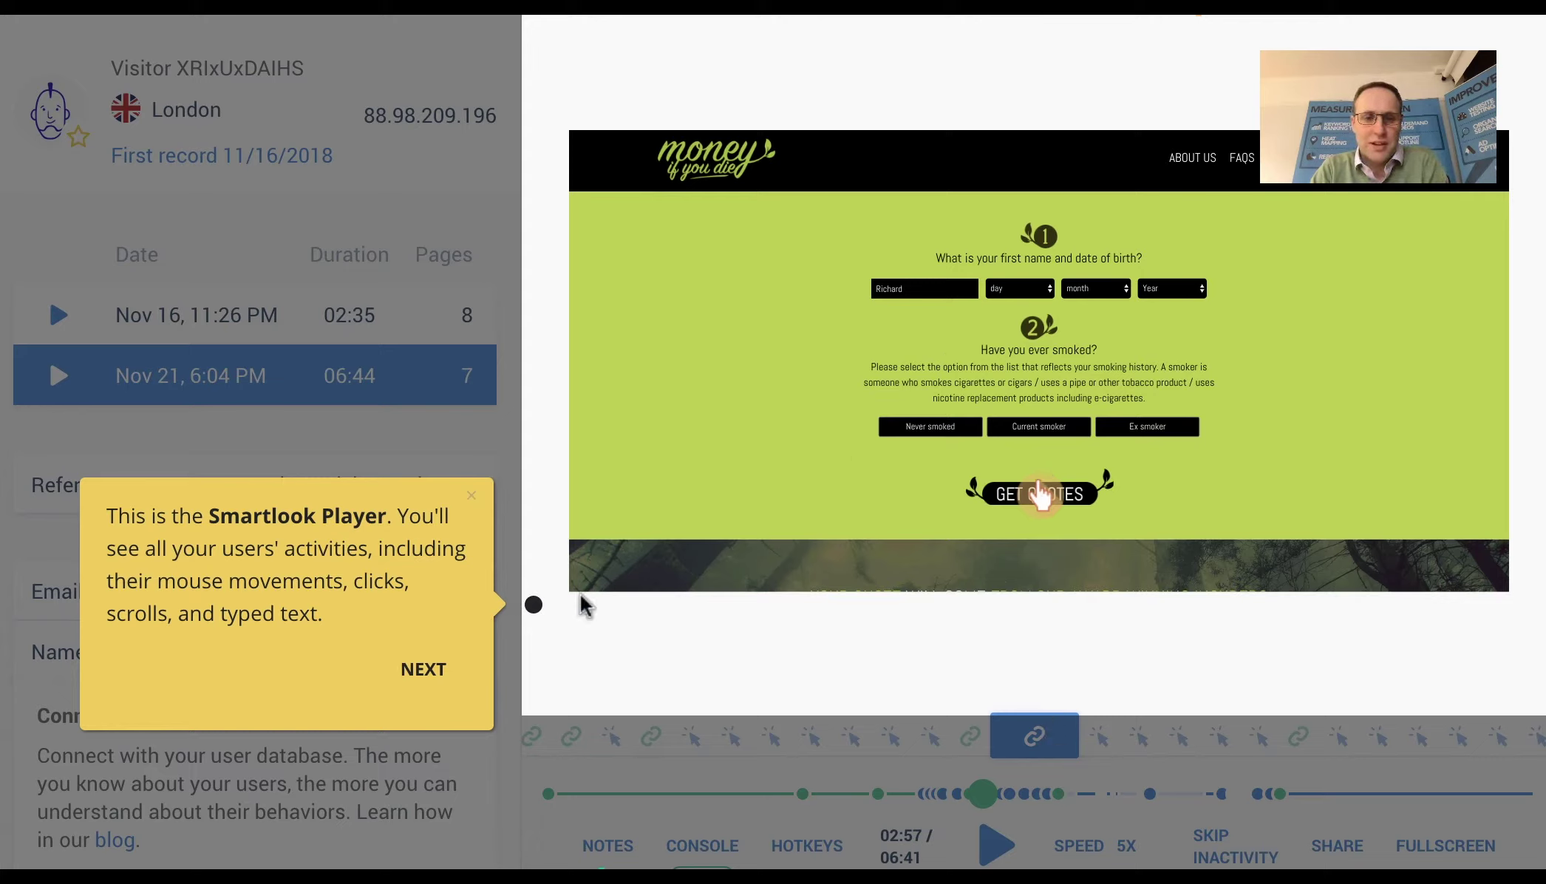
pyautogui.click(470, 495)
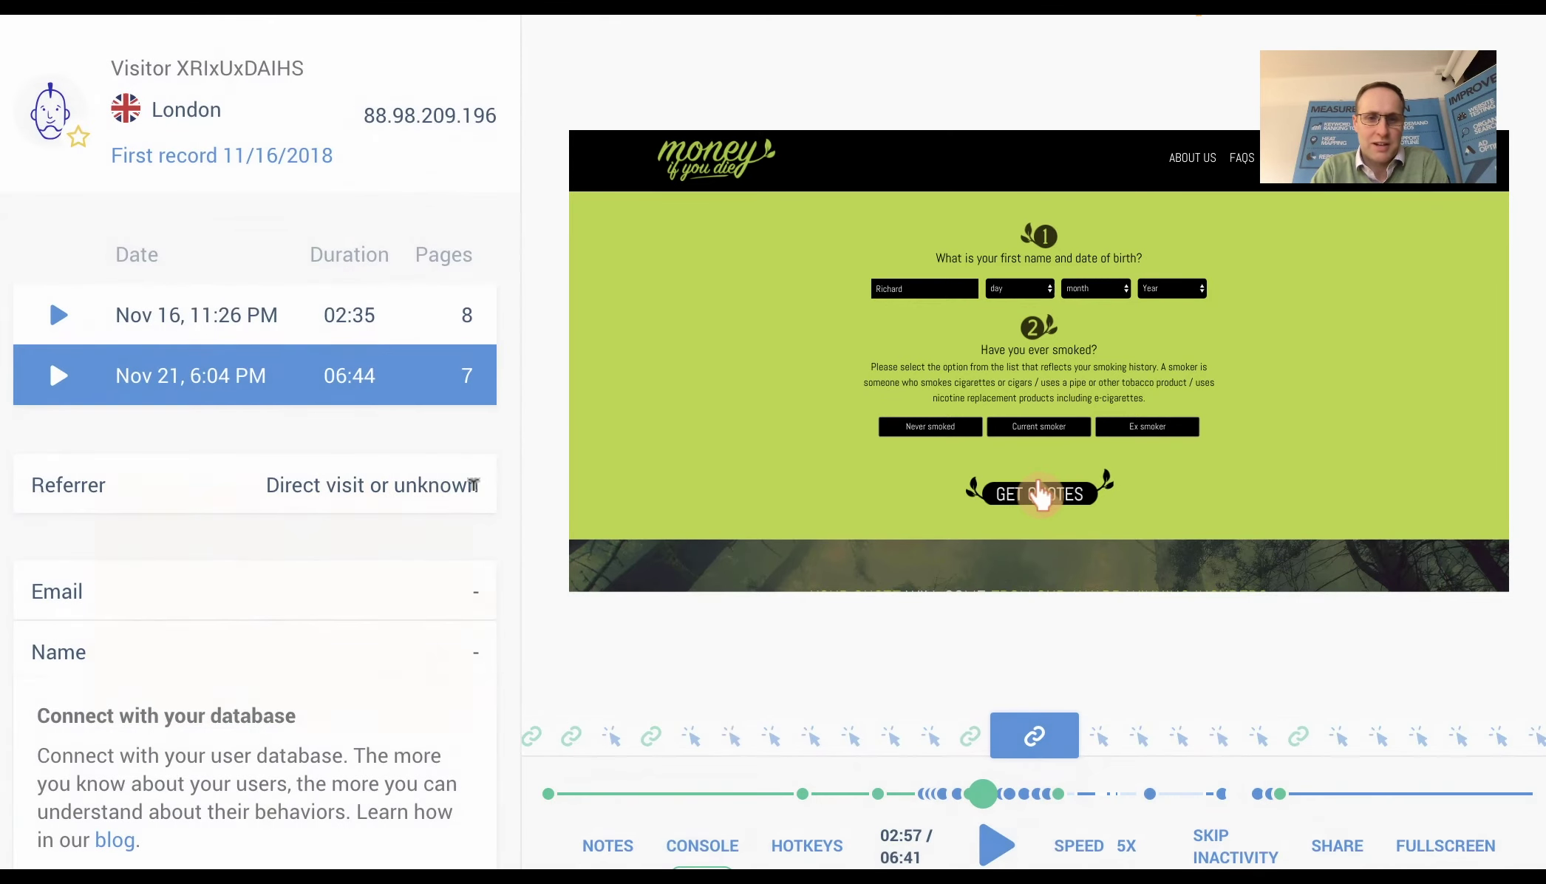
# Close the London session player to get back to the Recordings list.
pyautogui.click(1537, 29)
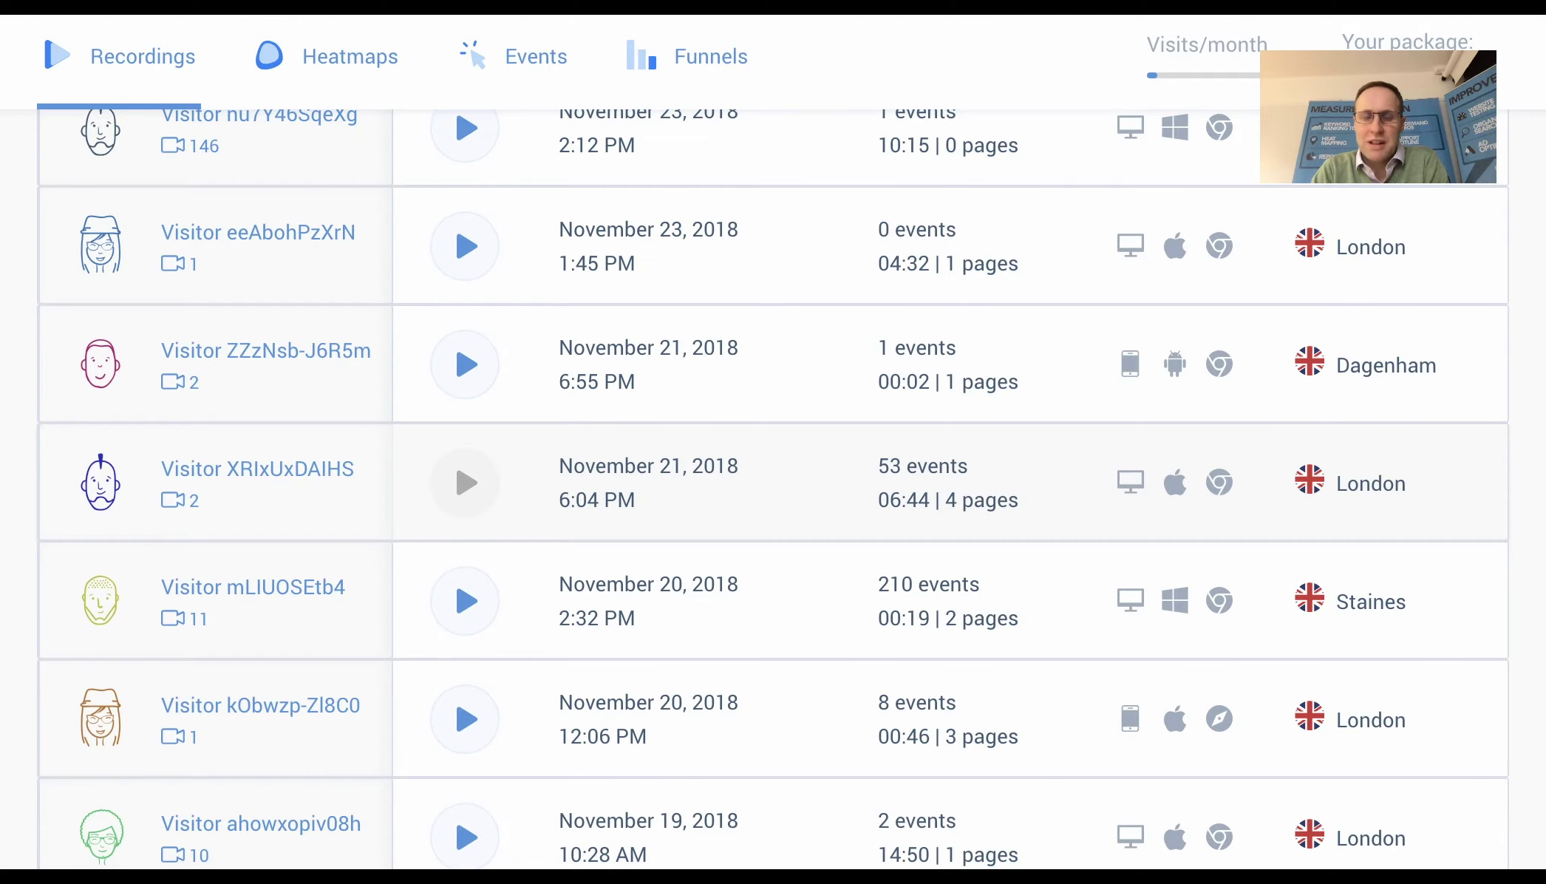